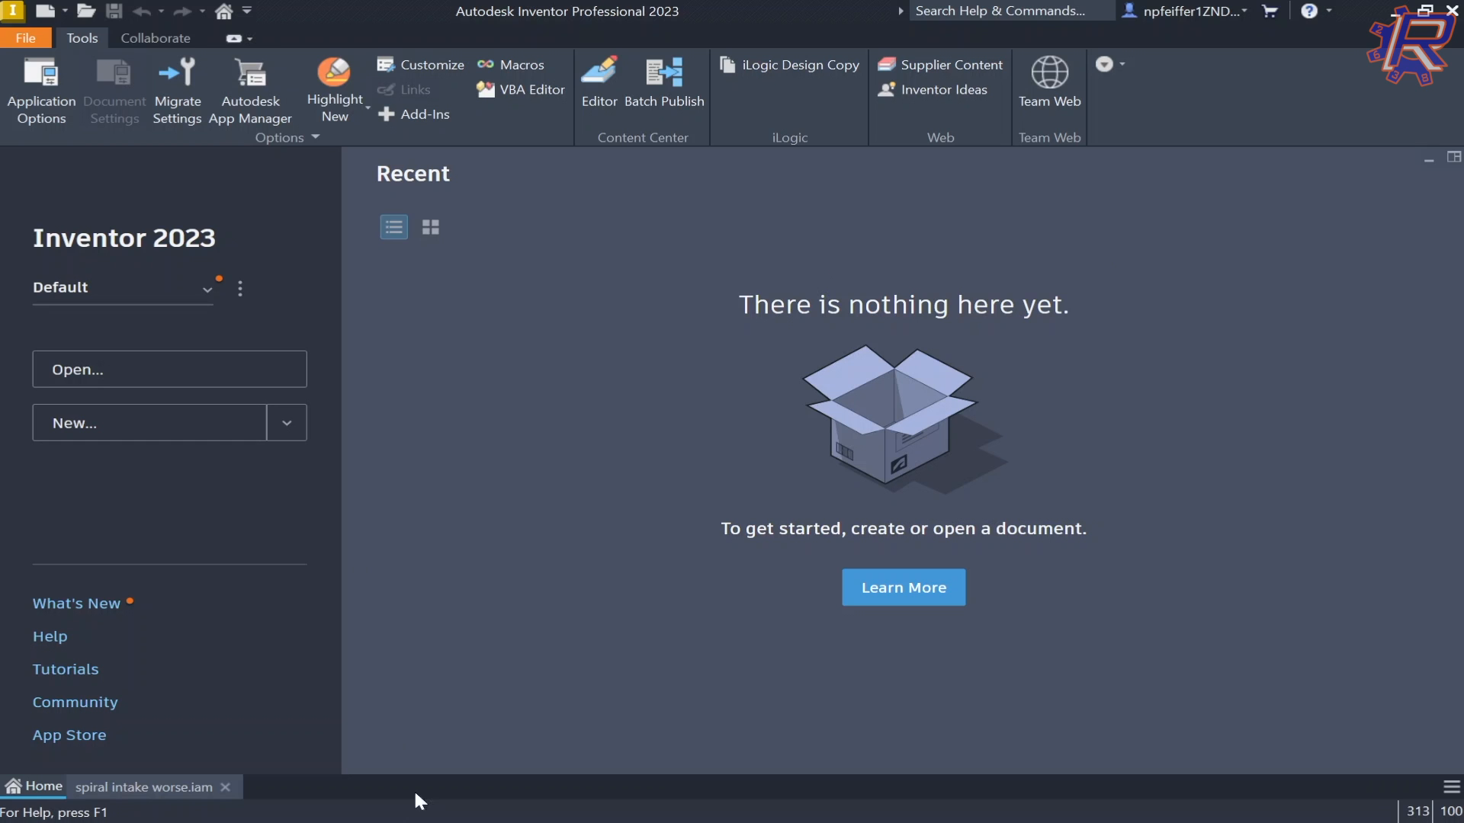
- Create a drawing of the spiral intake worse assembly from the Standard.idw template and place its base view at 1/4 scale
left_click(156, 791)
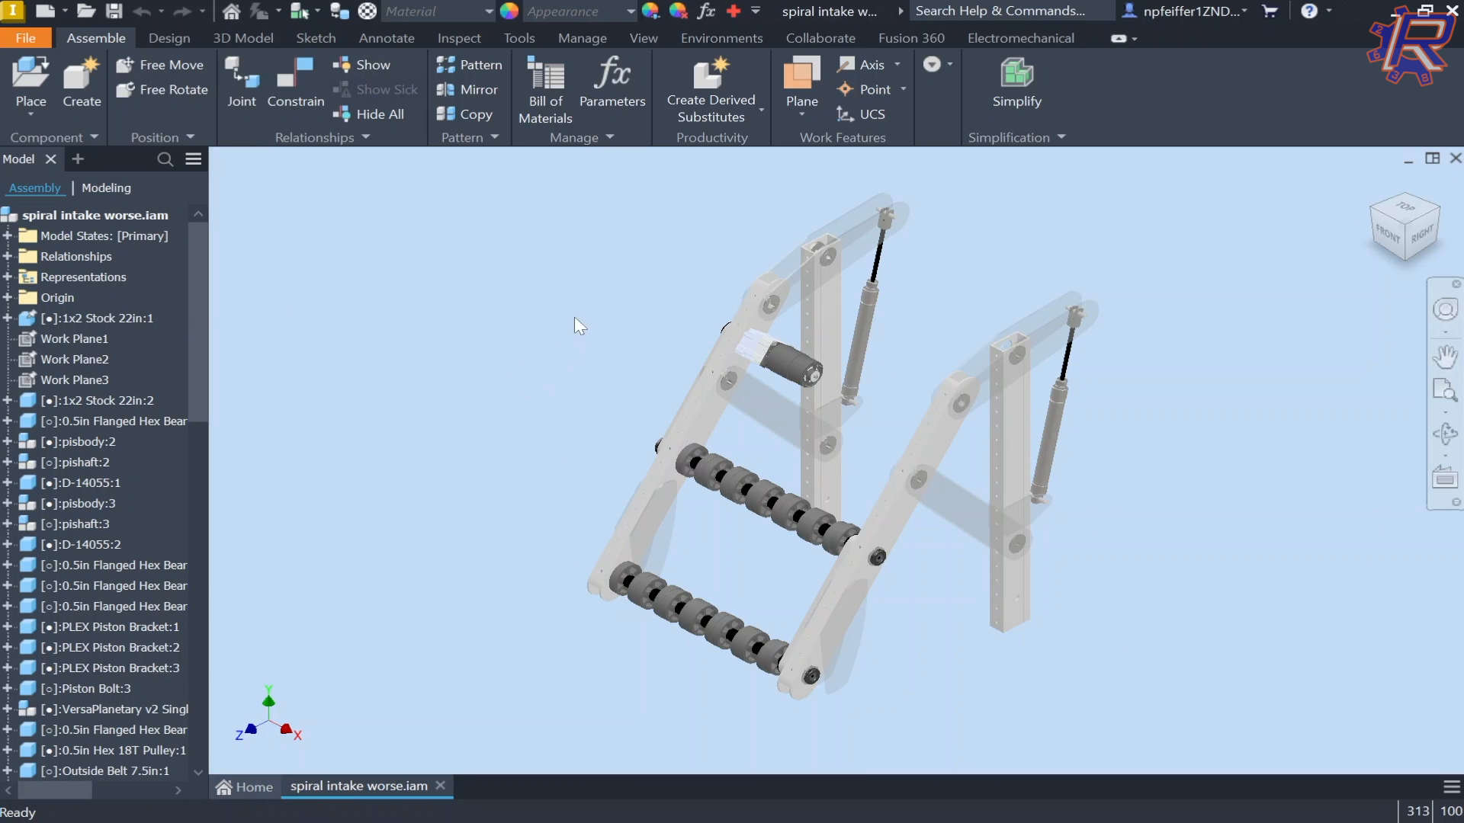
middle_click_drag(575, 321, 577, 307, "shift")
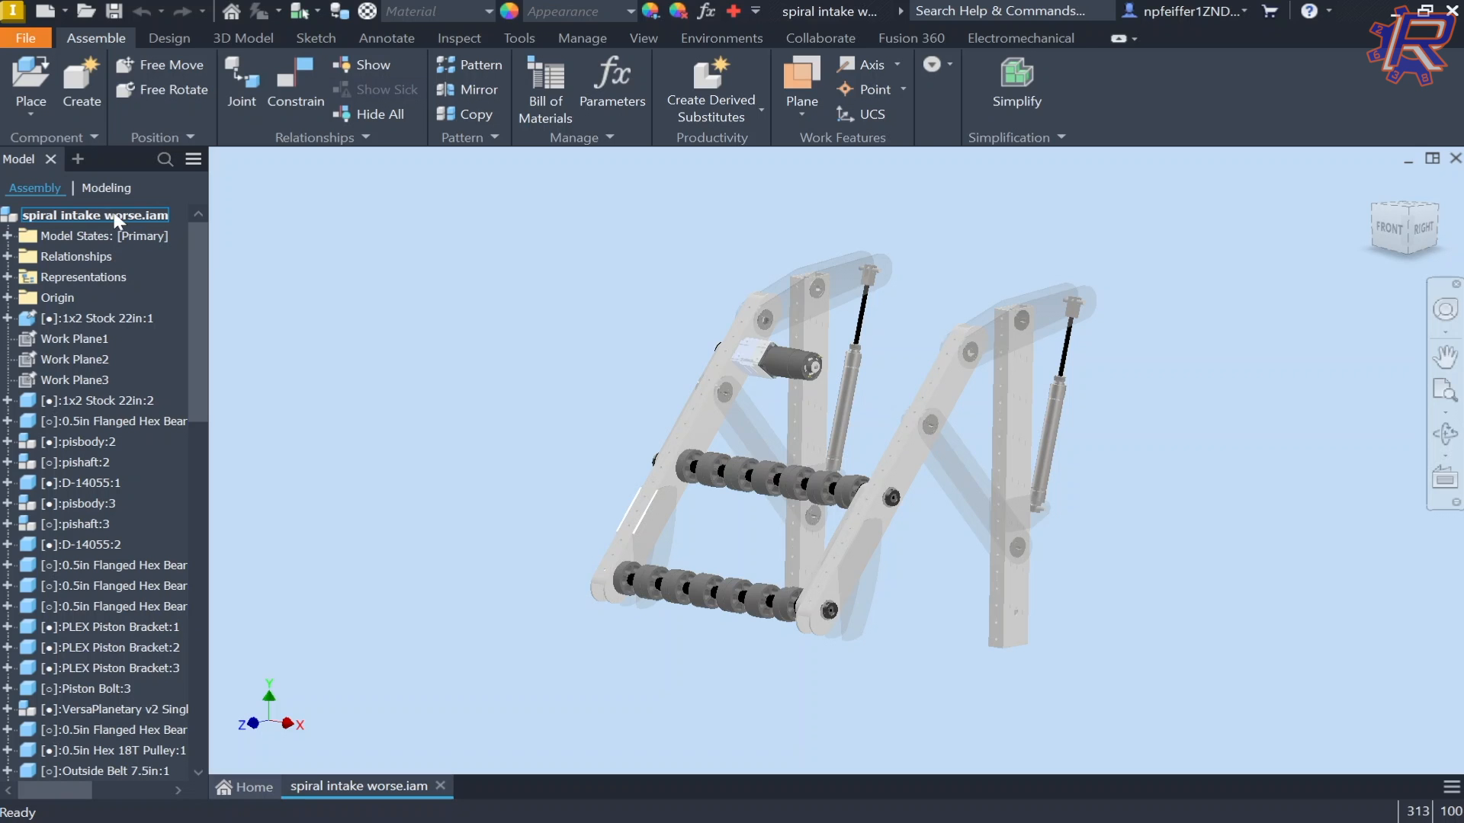
right_click(93, 222)
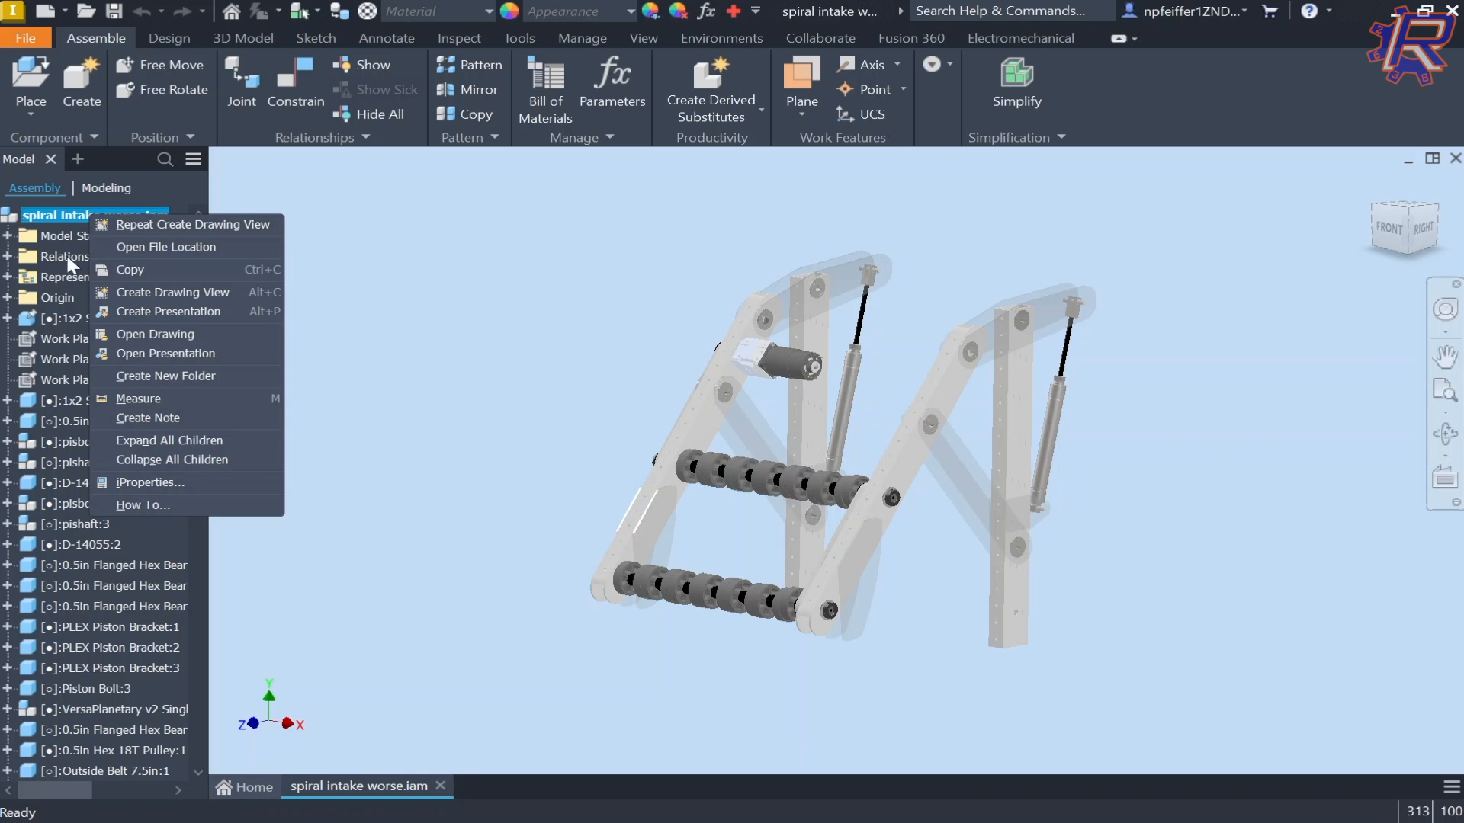
left_click(172, 293)
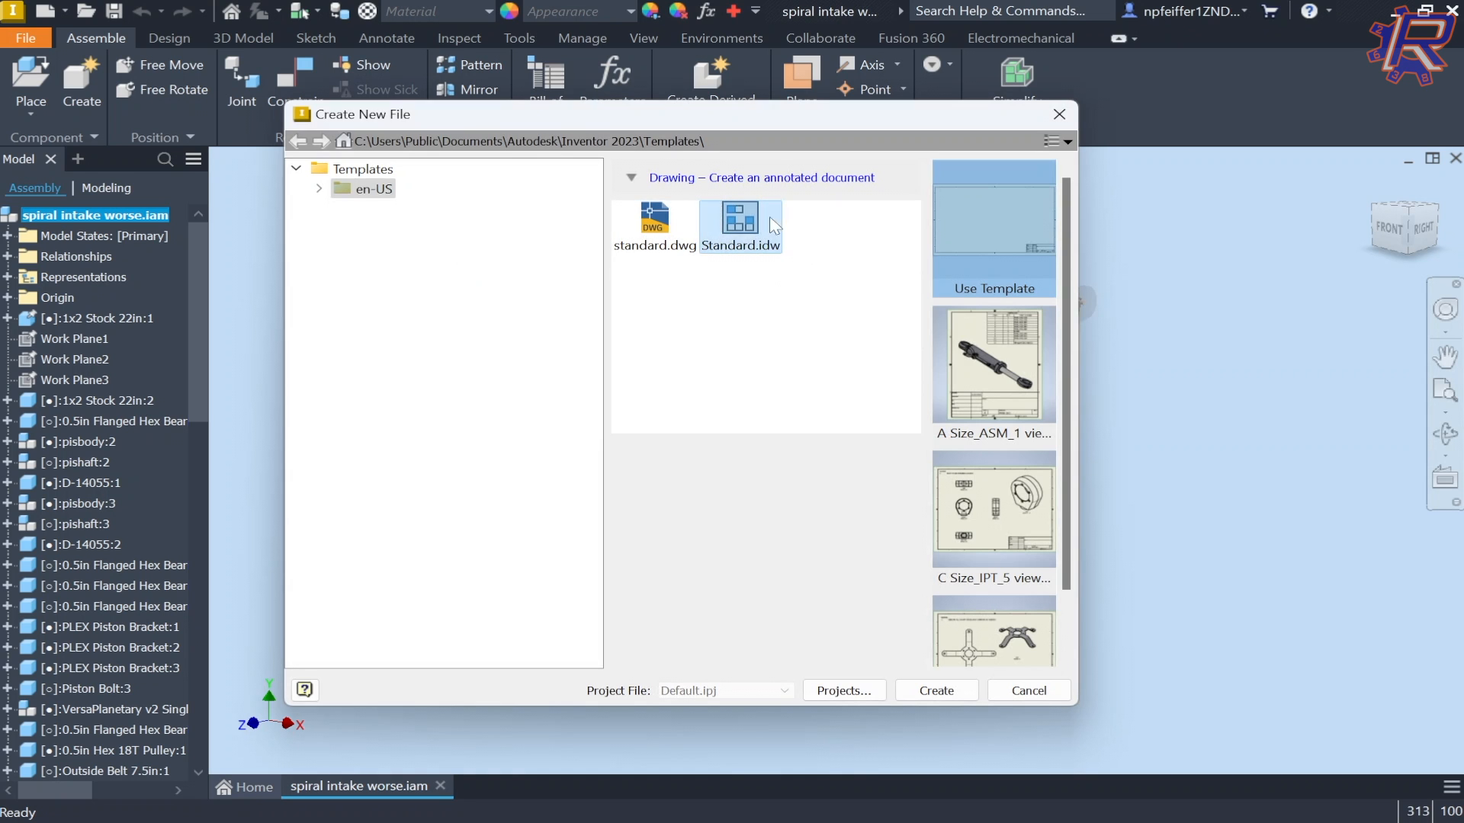
double_click(757, 234)
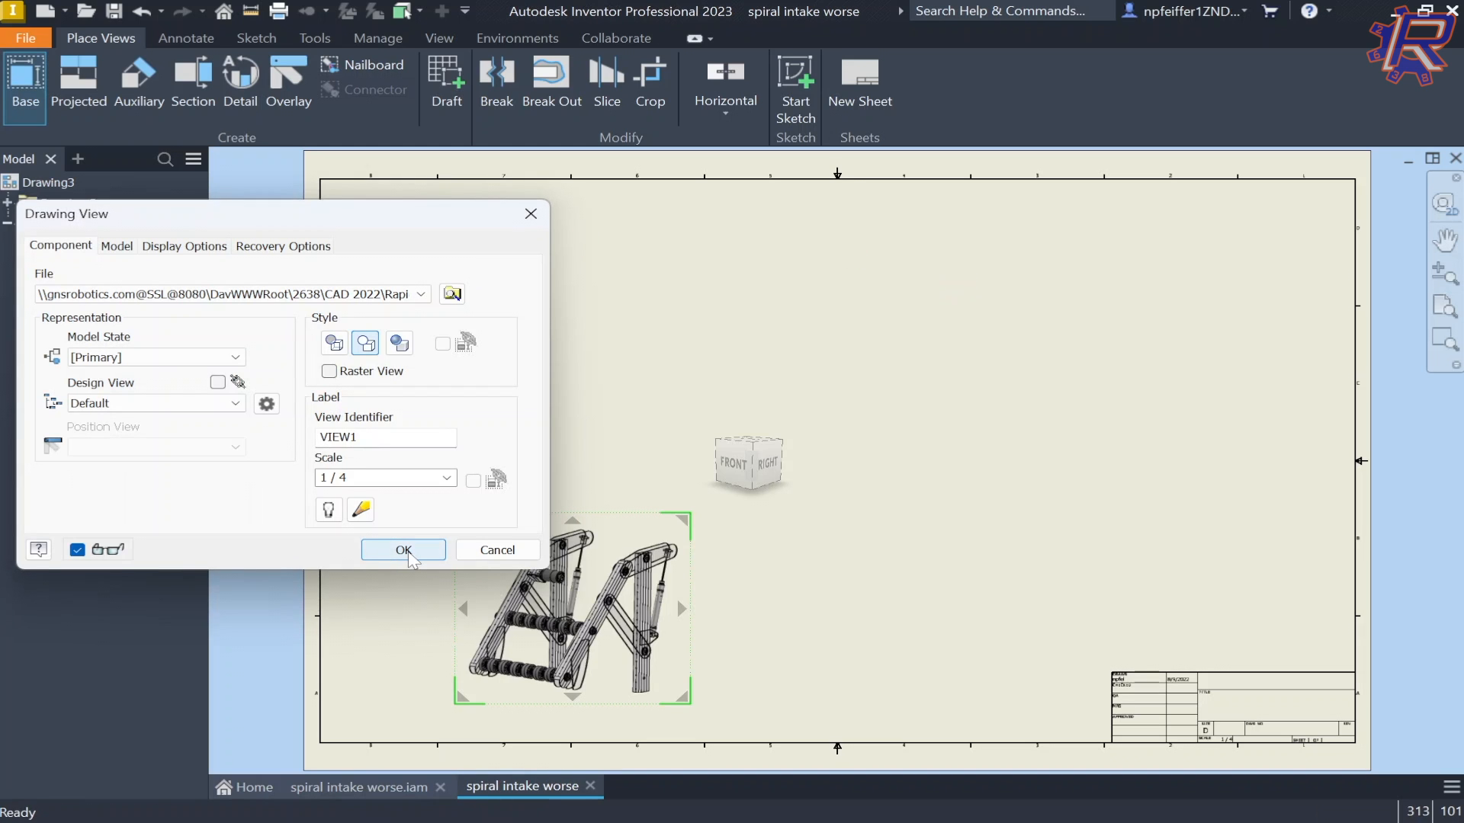
left_click(404, 548)
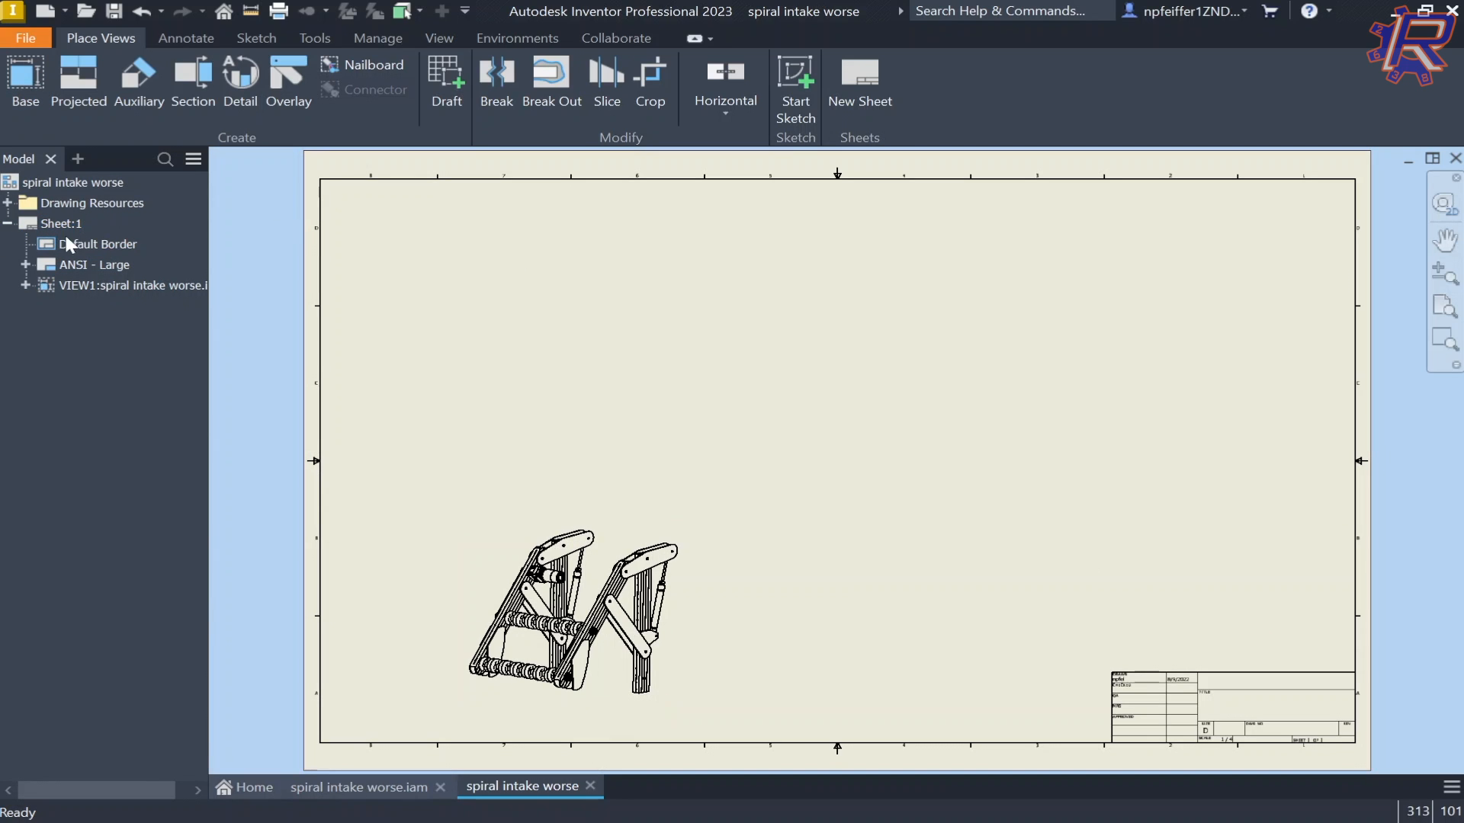
- Edit Sheet:1 and change its size format to Custom Size (mm)
left_click(28, 228)
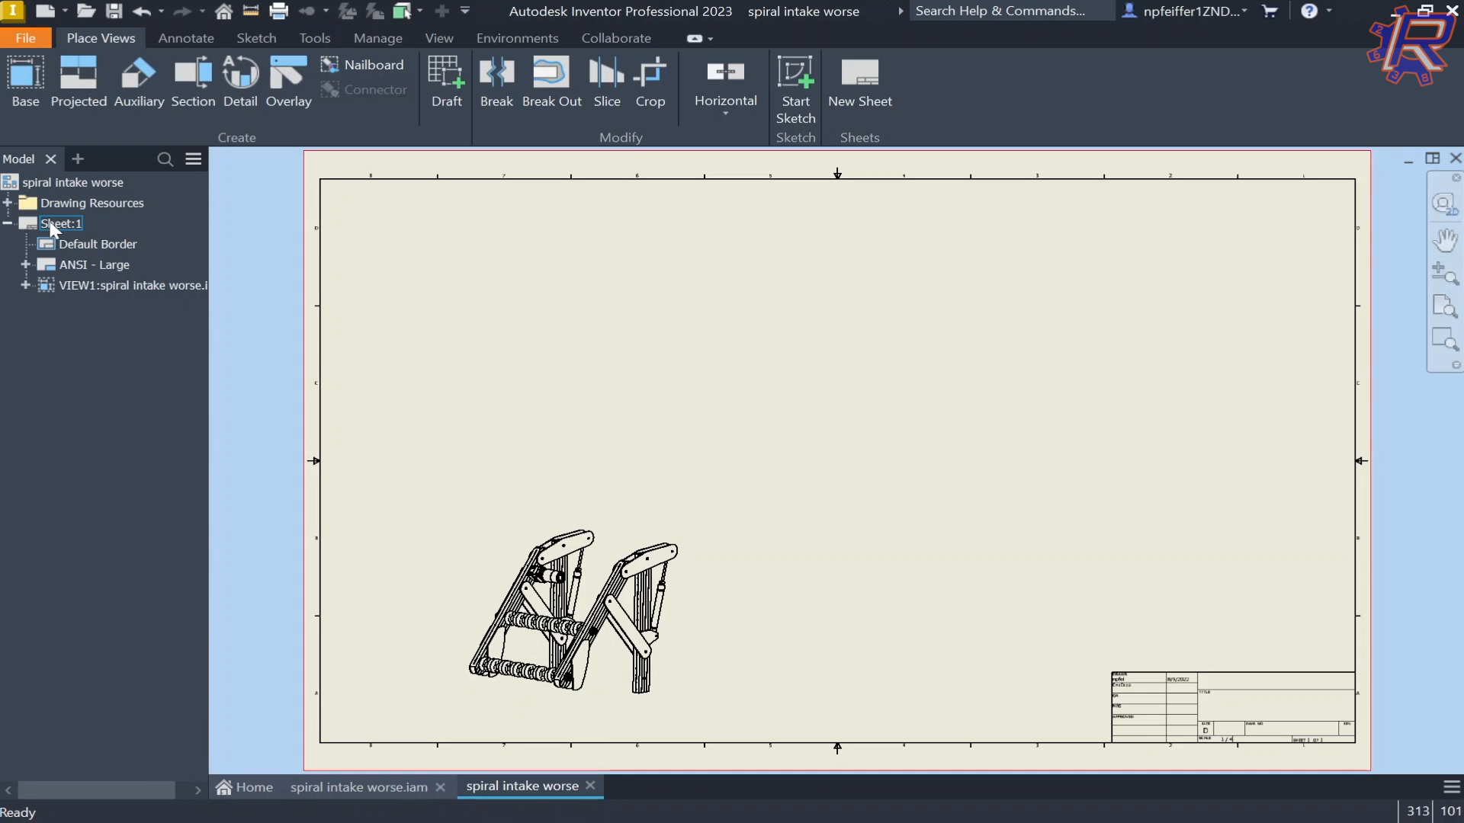
right_click(51, 225)
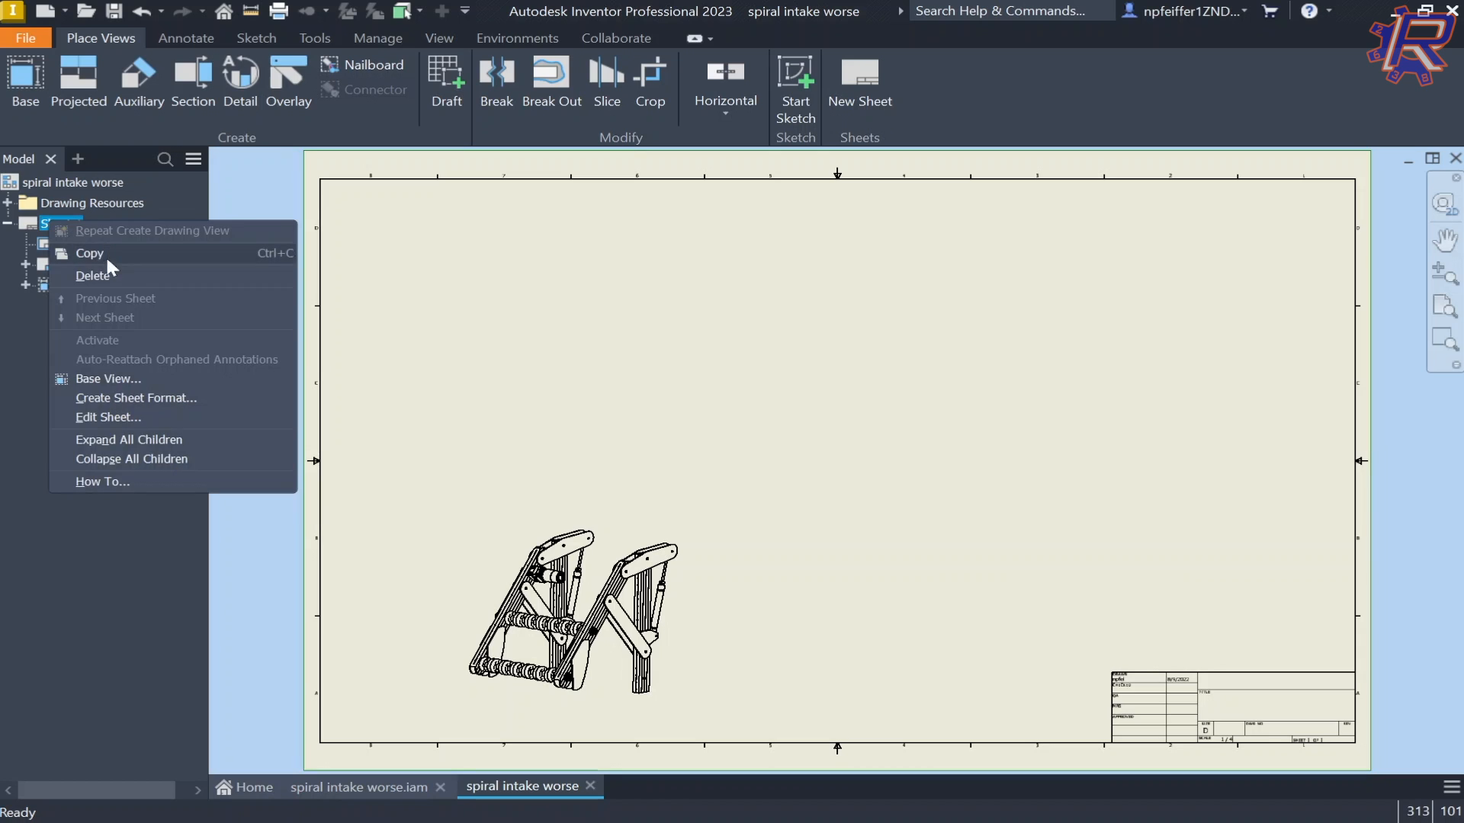
left_click(120, 421)
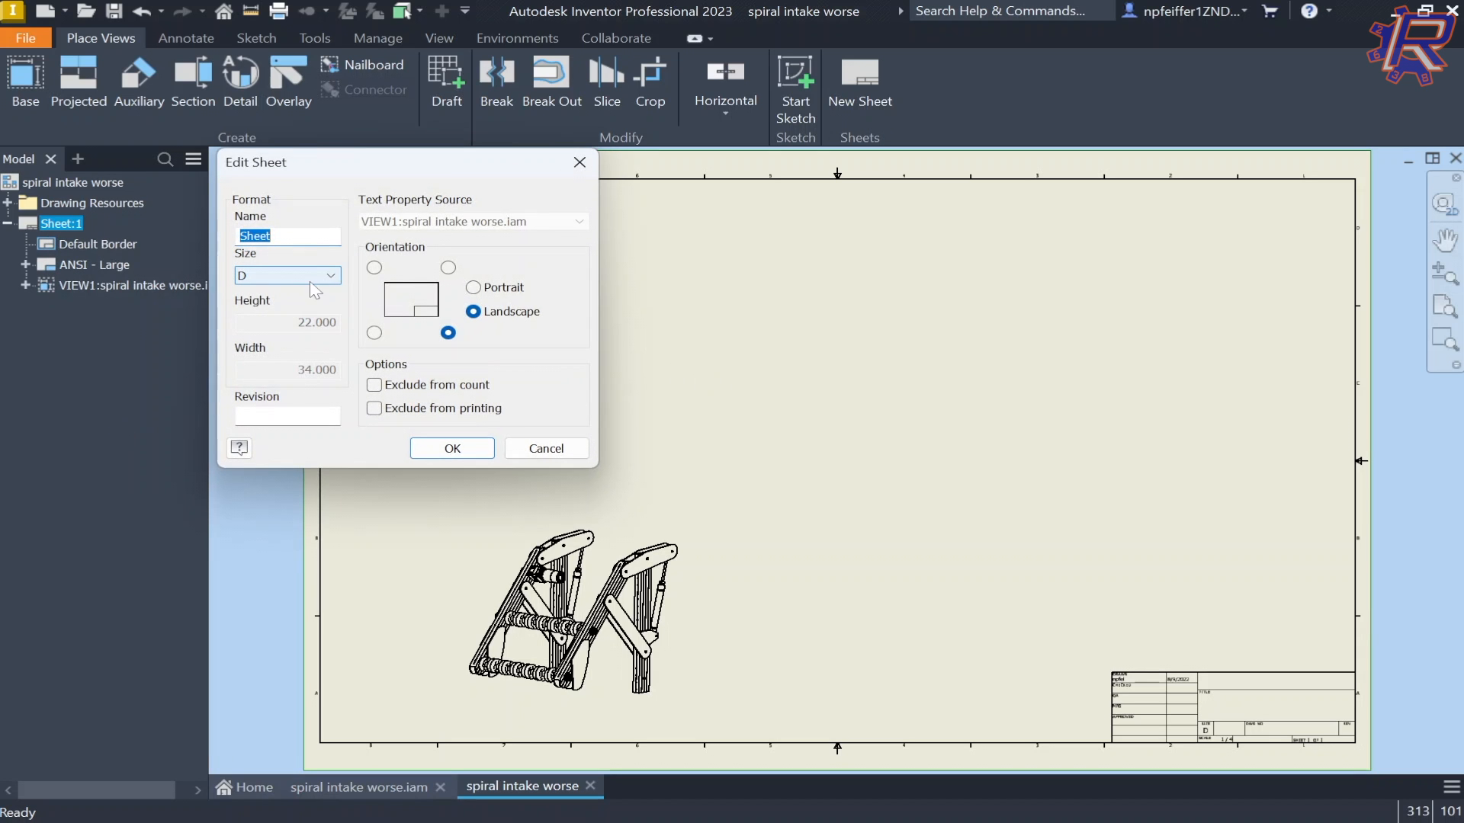
left_click(313, 276)
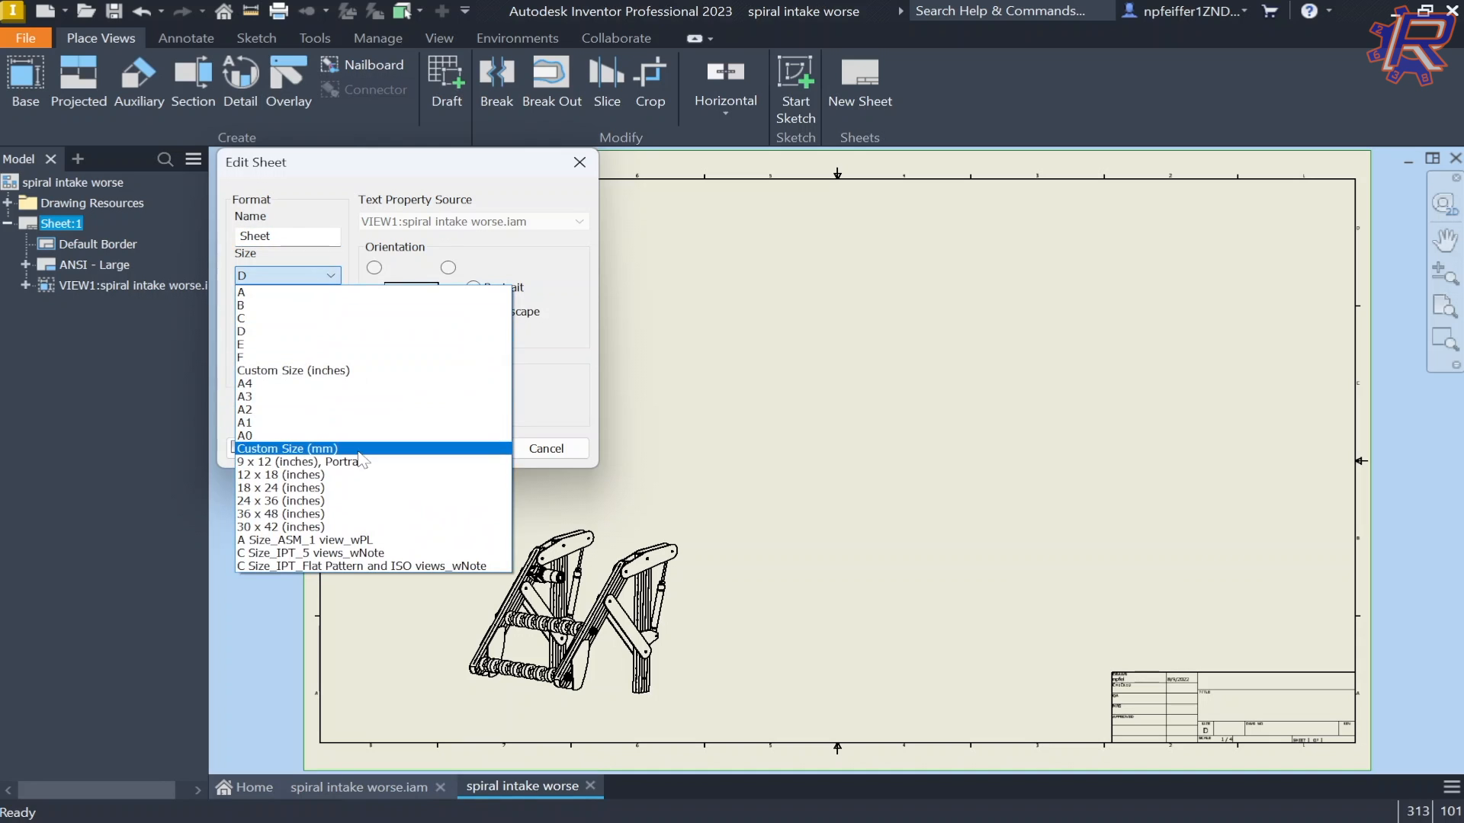
left_click(359, 450)
left_click(320, 282)
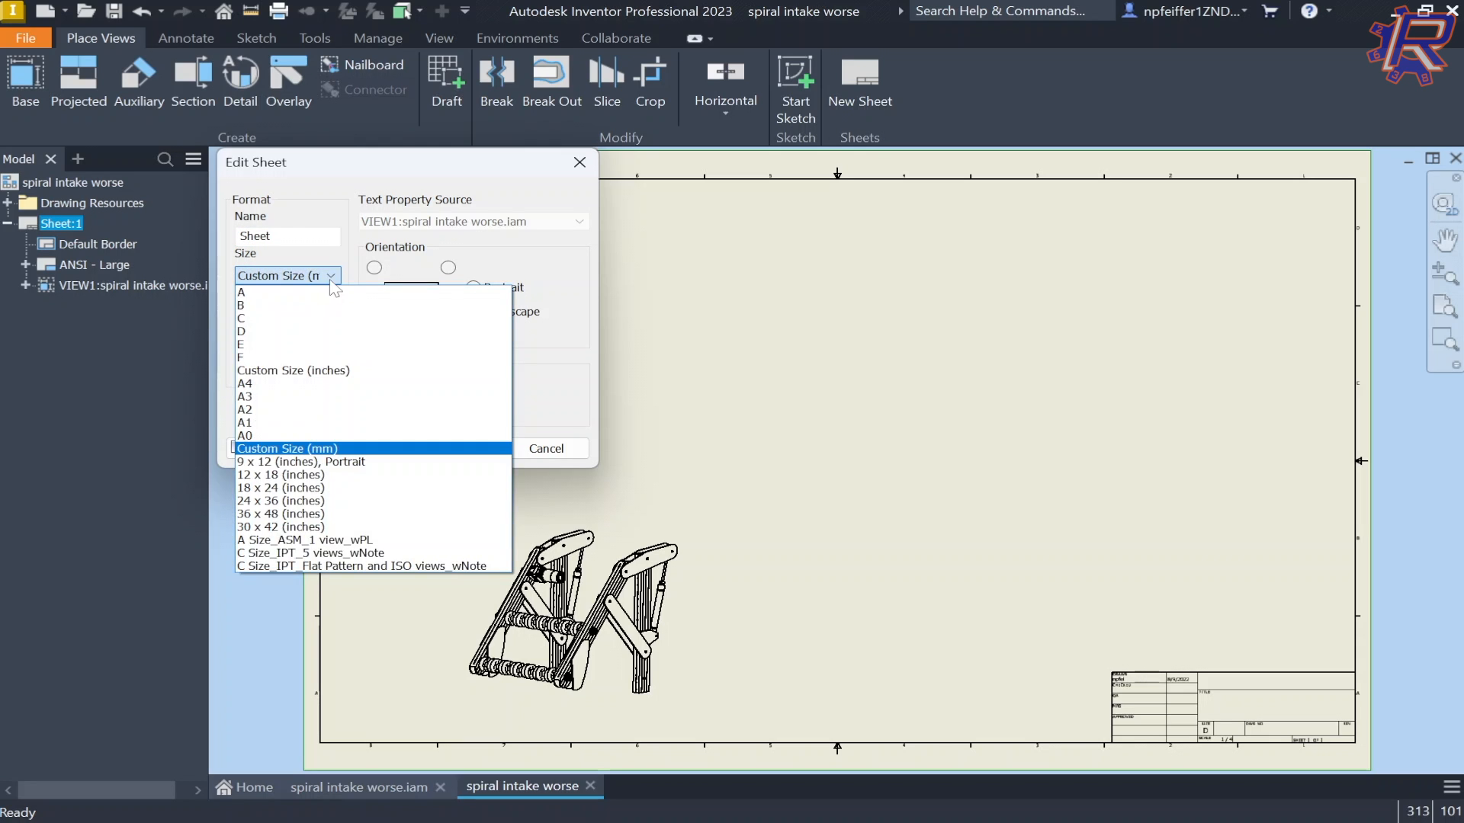
left_click(324, 279)
- Set the sheet height to 11 in and the width to 8.5 in, and apply the sheet changes
left_click(298, 323)
double_click(298, 322)
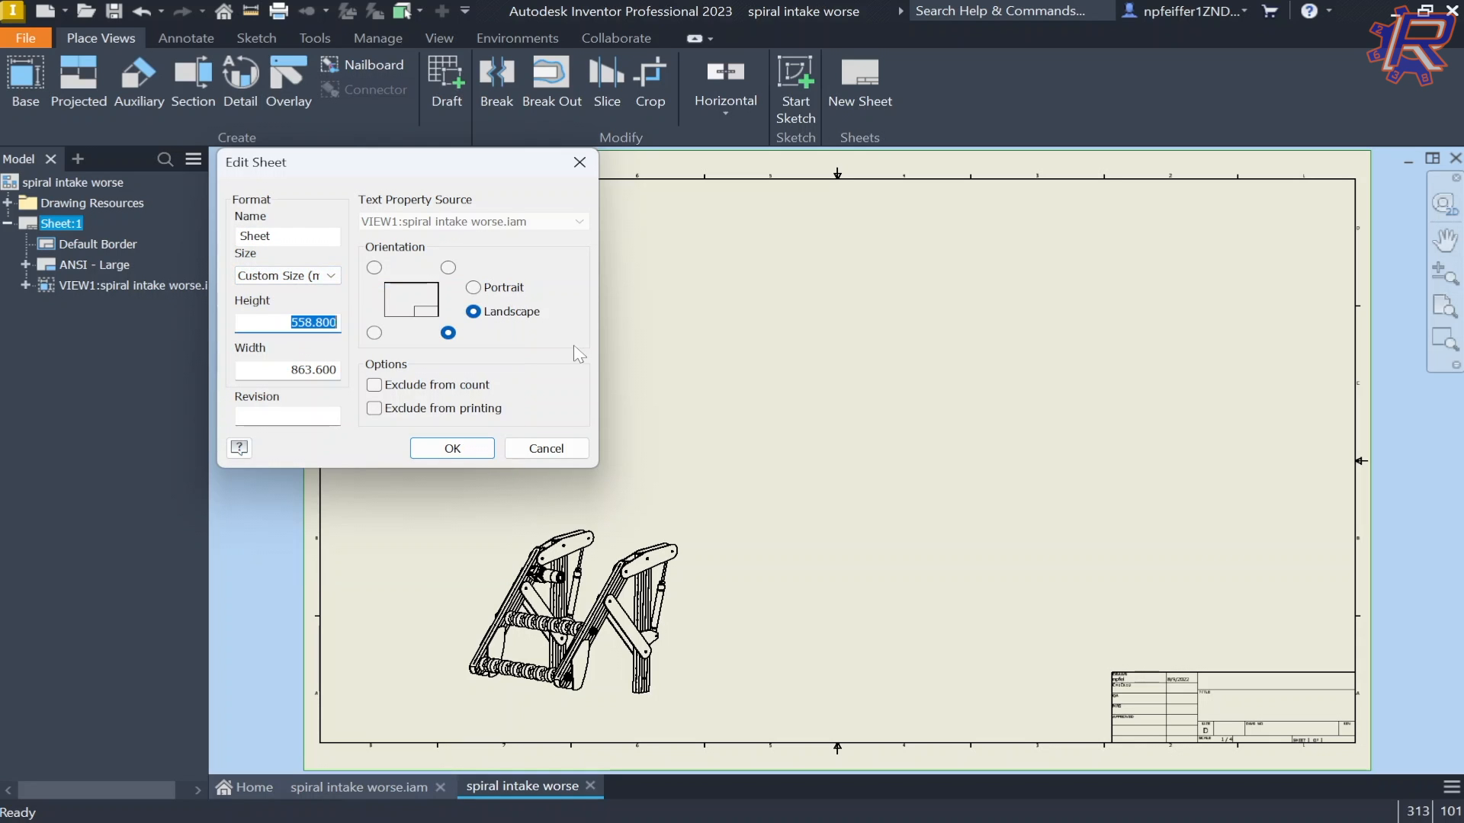
type("11in")
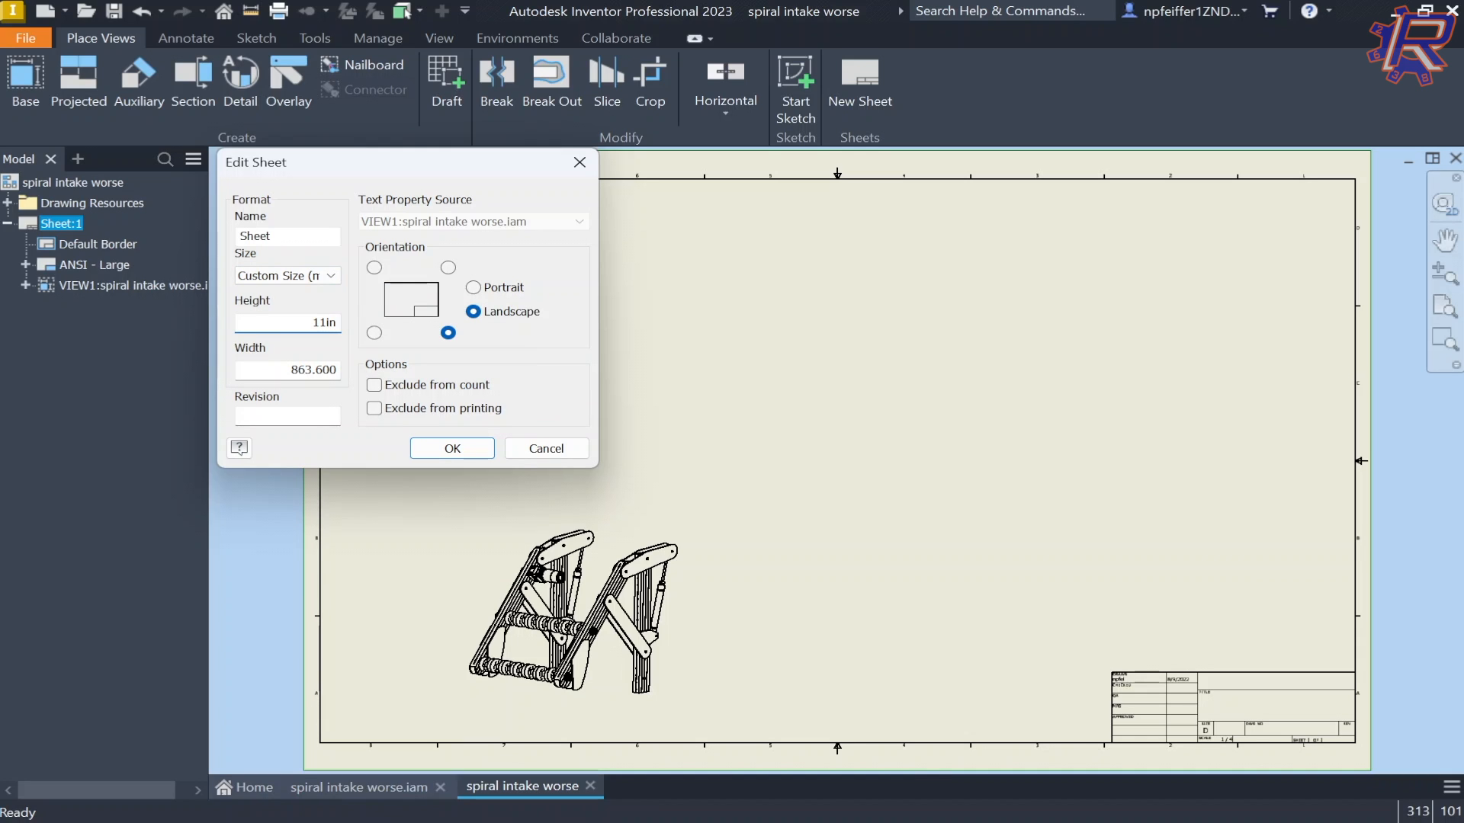
key("Tab")
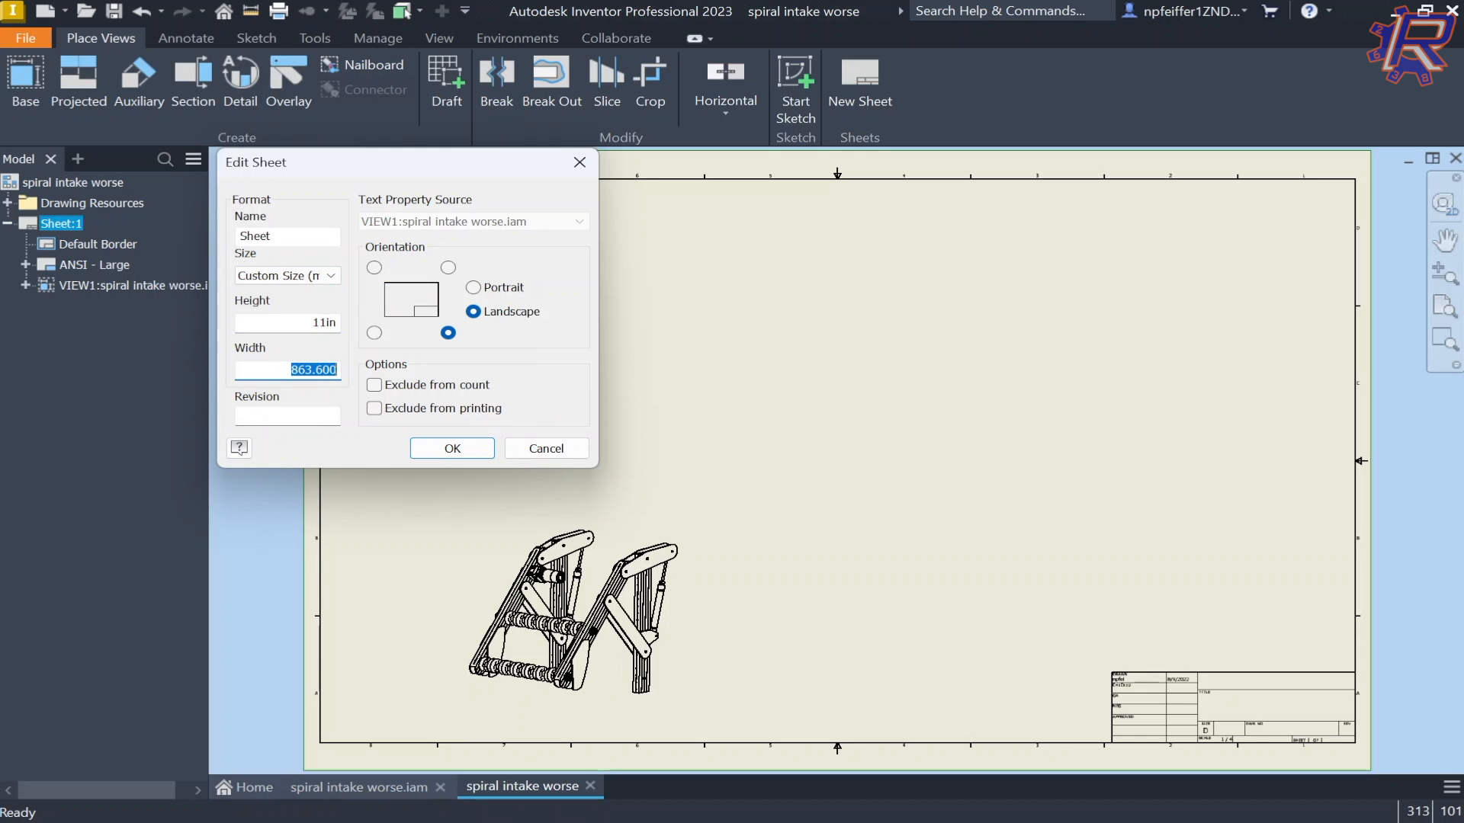
type("8.5in")
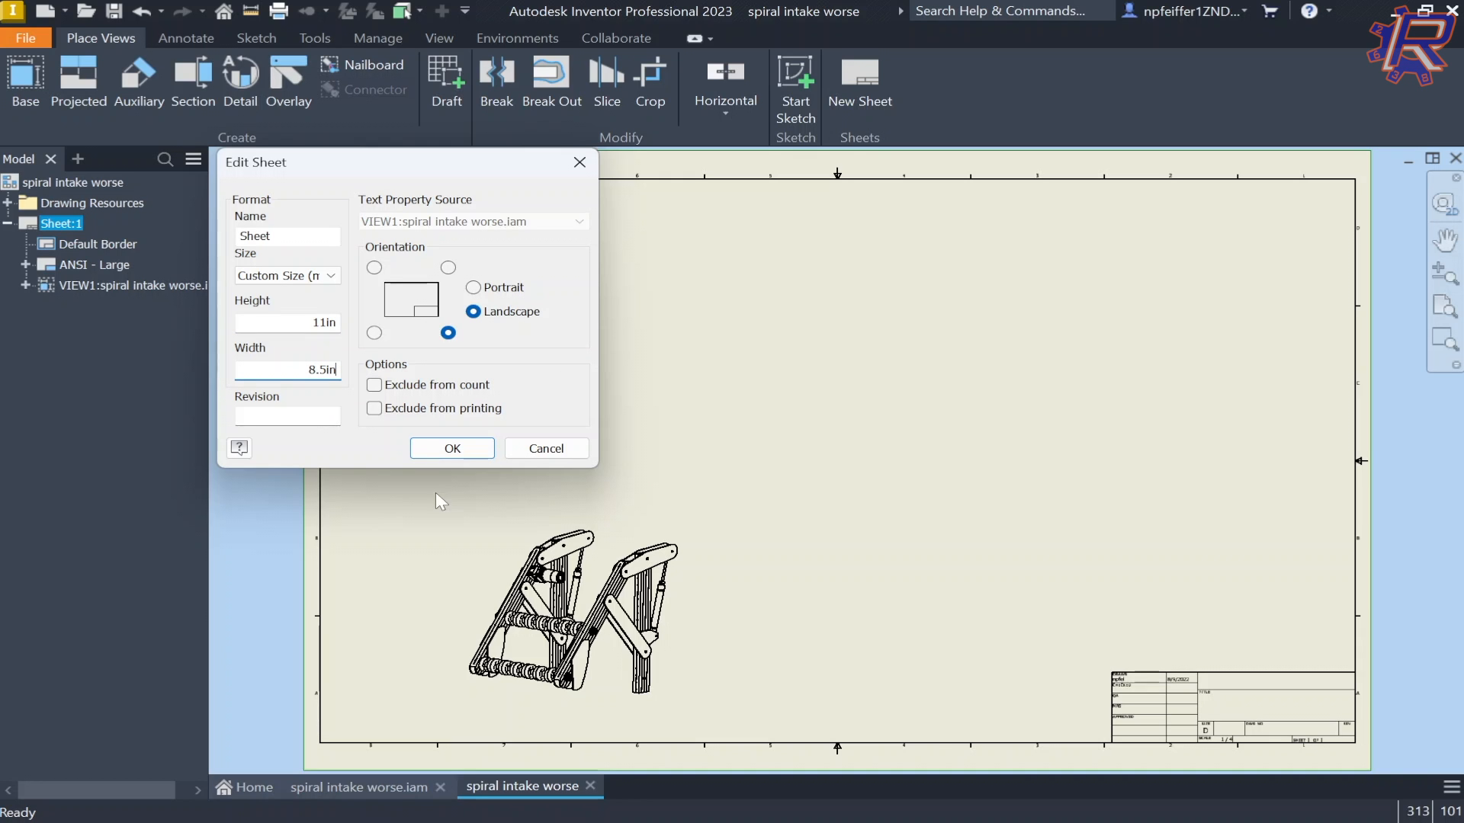
left_click(452, 448)
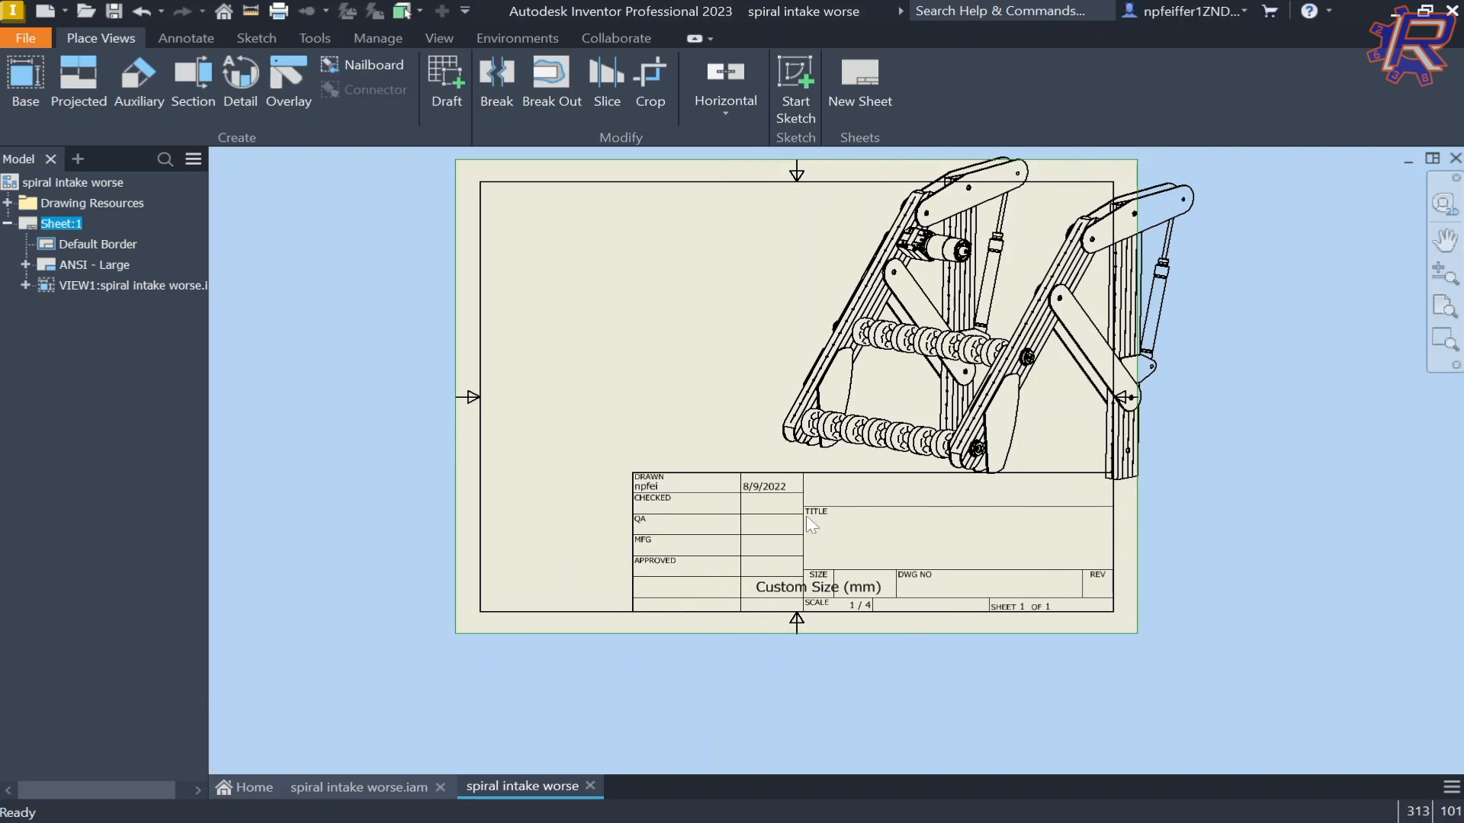
- Delete the ANSI - Large title block from the sheet
scroll(911, 564, "up", 3)
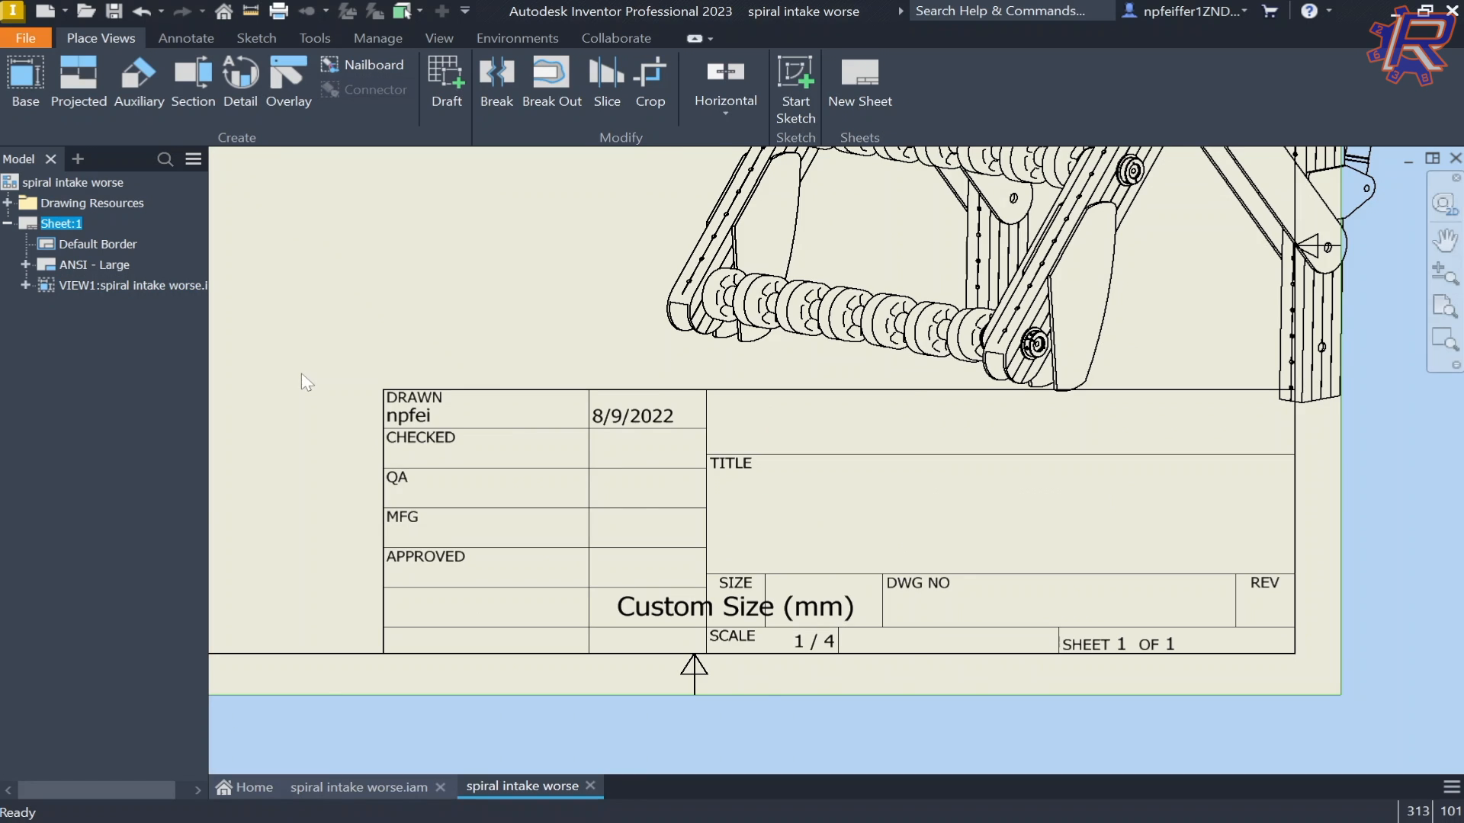
scroll(440, 534, "down", 5)
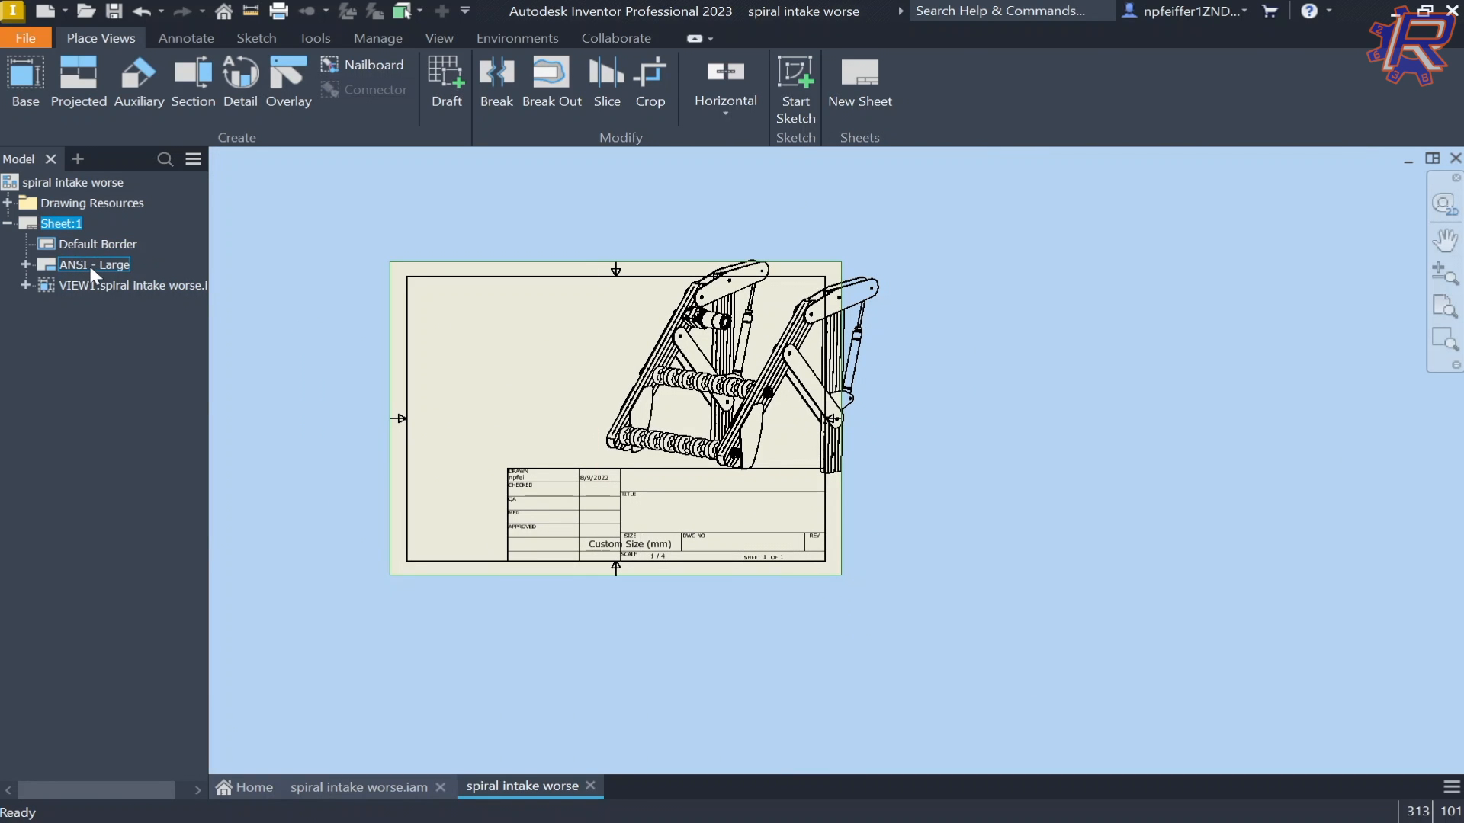
right_click(90, 269)
left_click(129, 272)
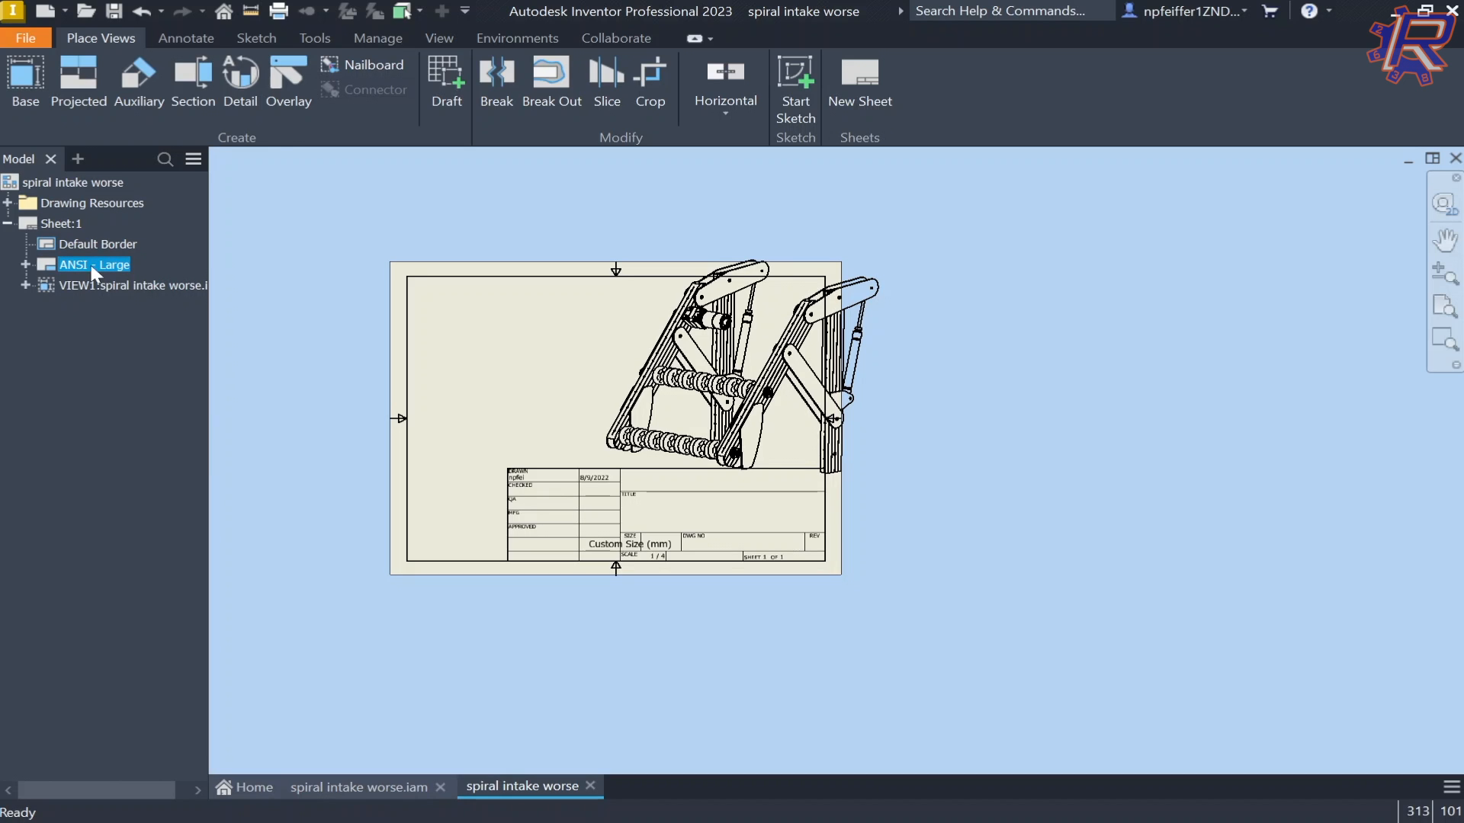
right_click(94, 267)
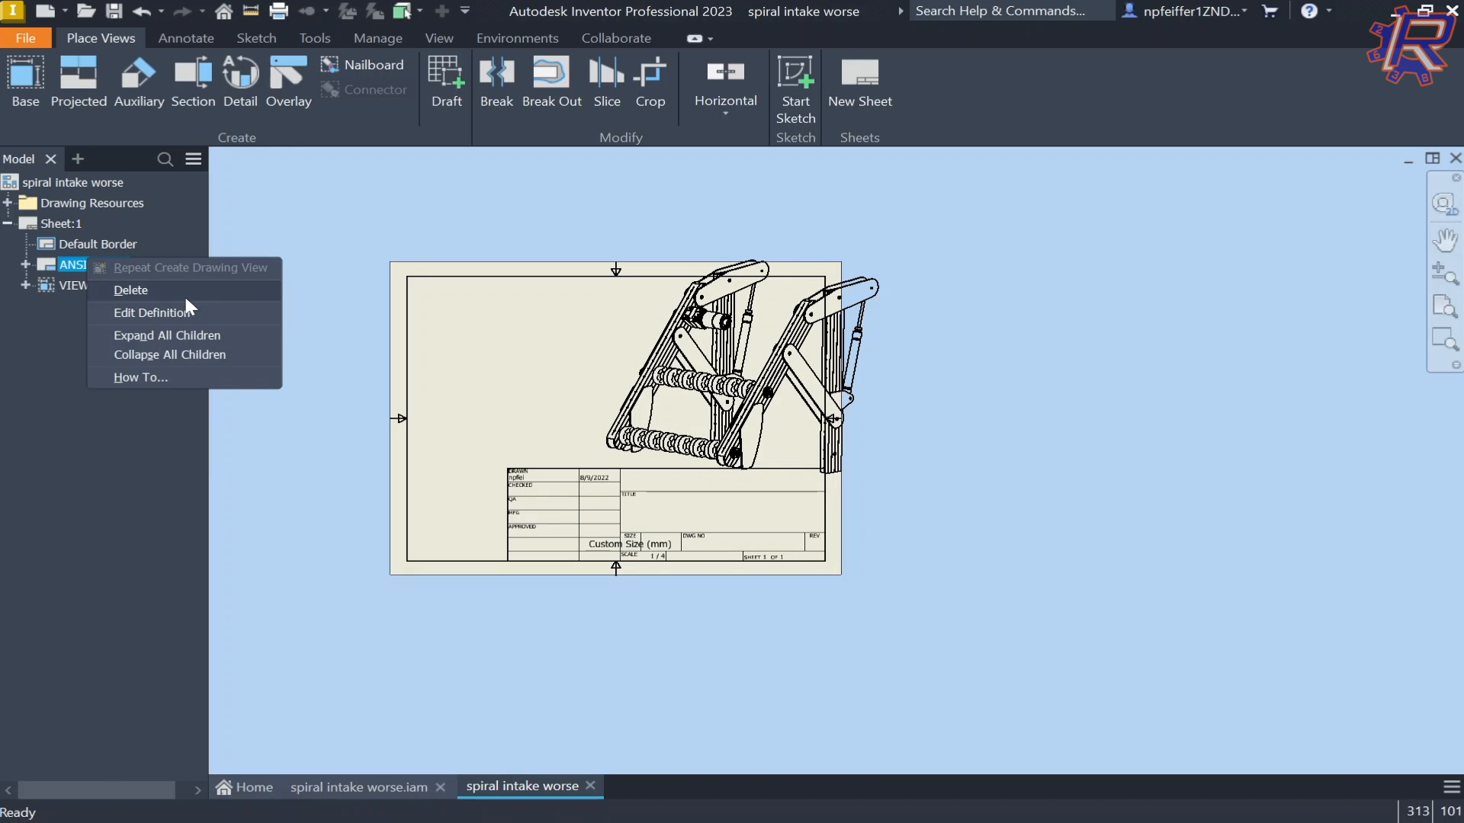
left_click(185, 295)
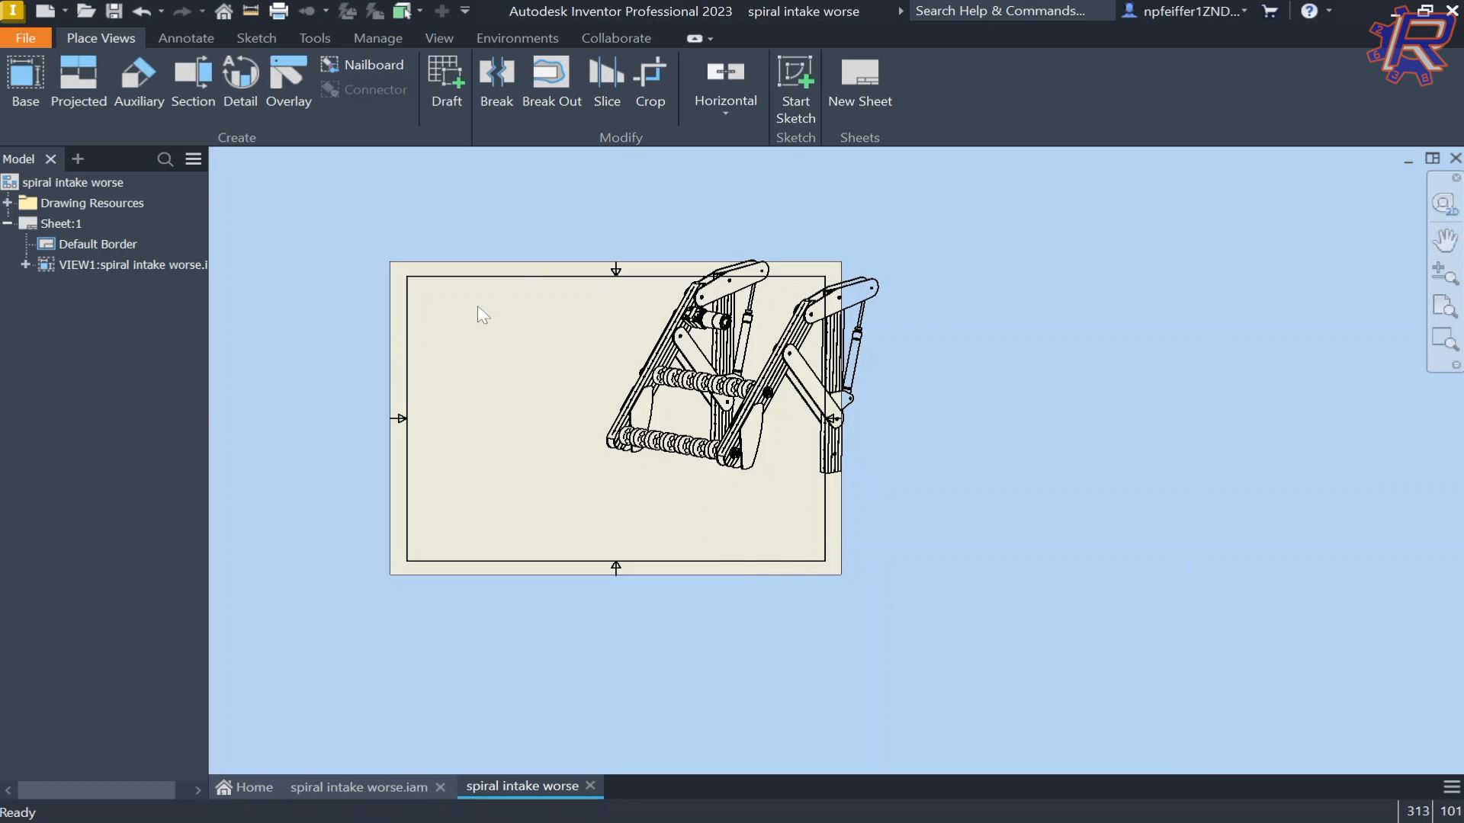
- Move the intake assembly view so it lies fully inside the sheet border
scroll(483, 315, "up", 3)
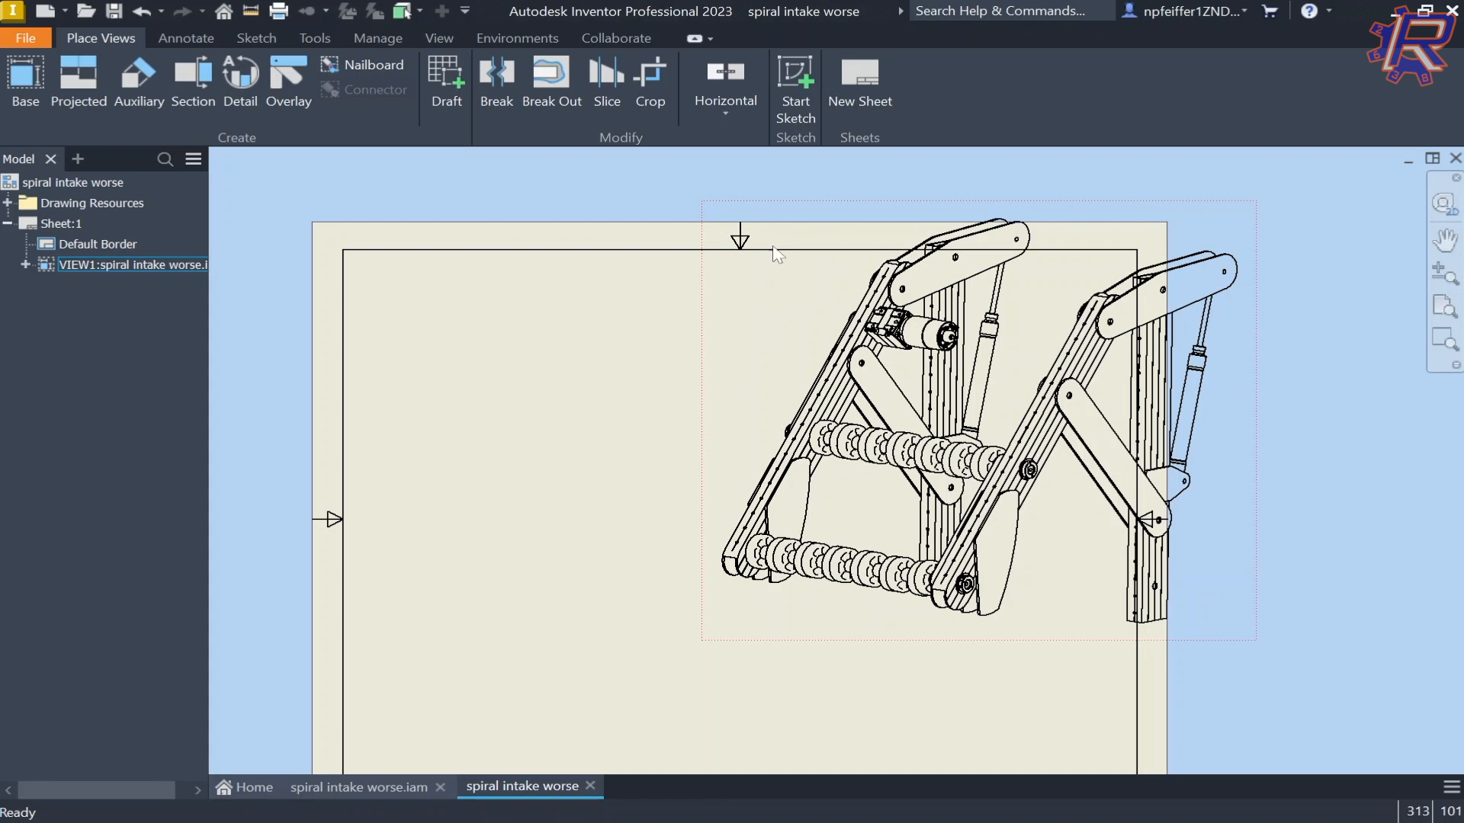
mouse_move(1268, 208)
left_mouse_down()
mouse_move(947, 314)
mouse_move(1053, 289)
mouse_move(1062, 312)
left_mouse_up()
scroll(682, 546, "down", 3)
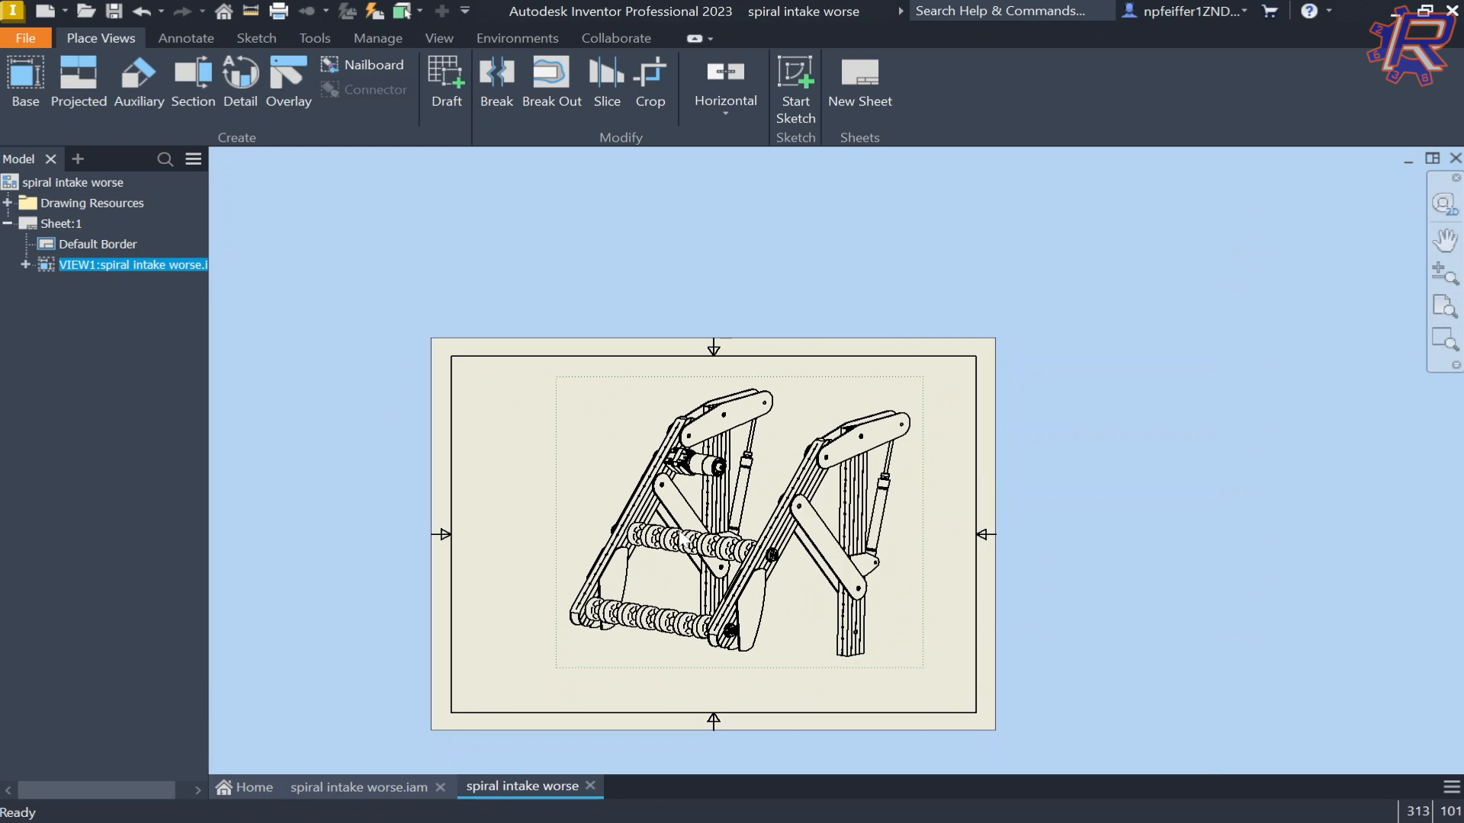
middle_click_drag(680, 539, 699, 443)
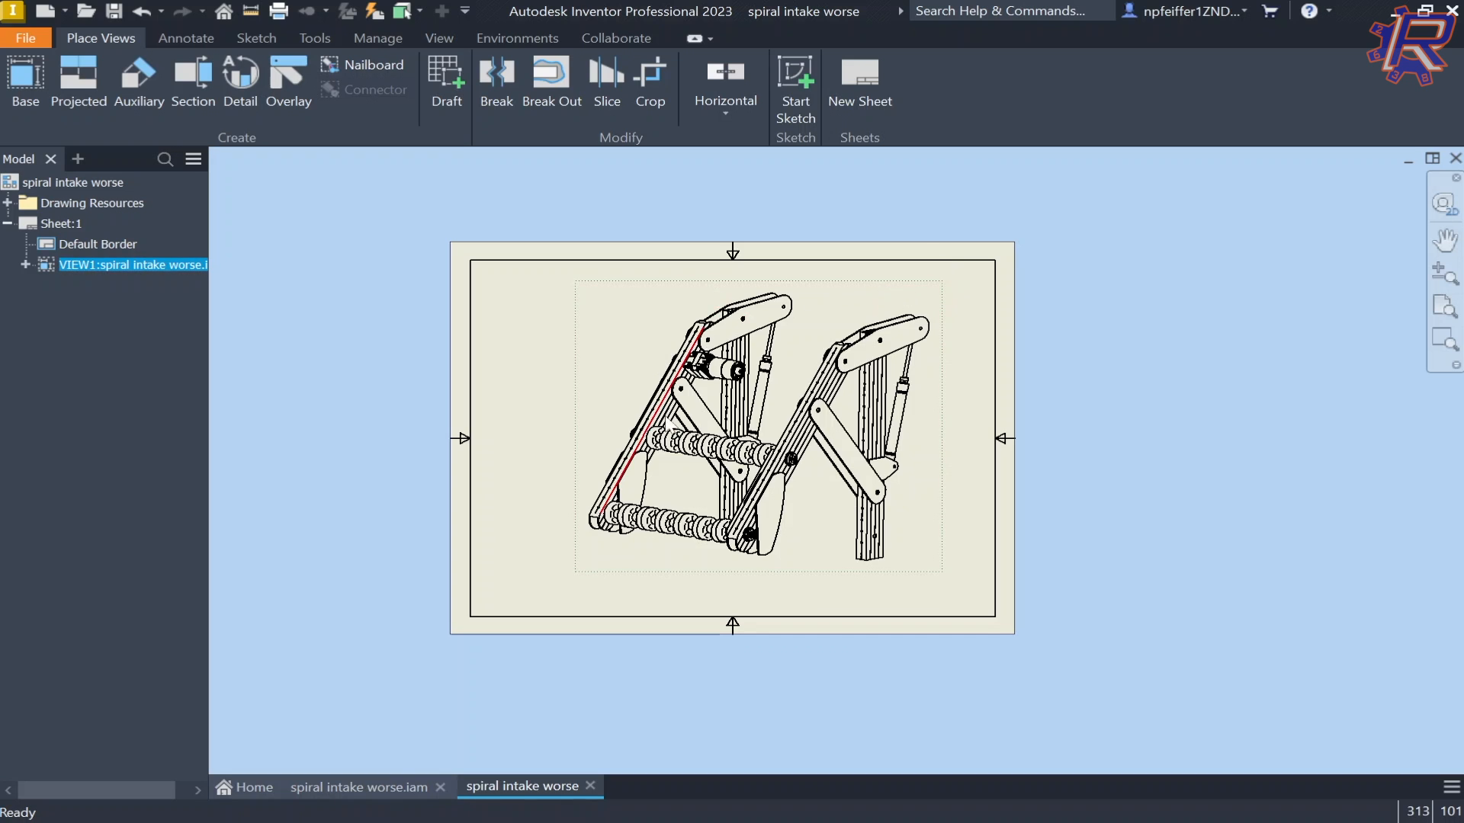
scroll(546, 382, "up", 3)
scroll(839, 331, "down", 2)
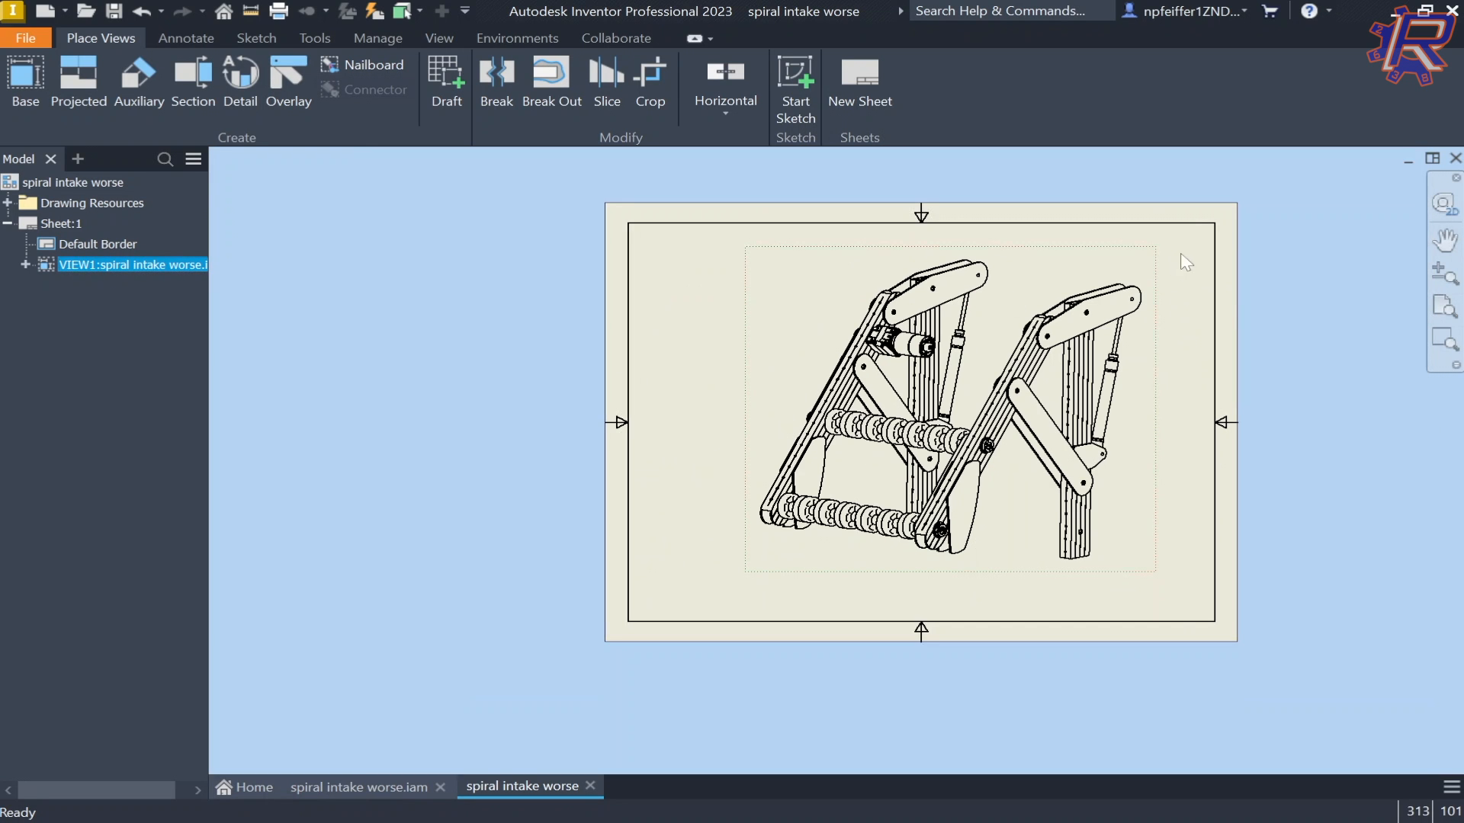
- Edit the intake view, turning it to the level orientation between front and right and setting its scale to 5/16
double_click(1147, 253)
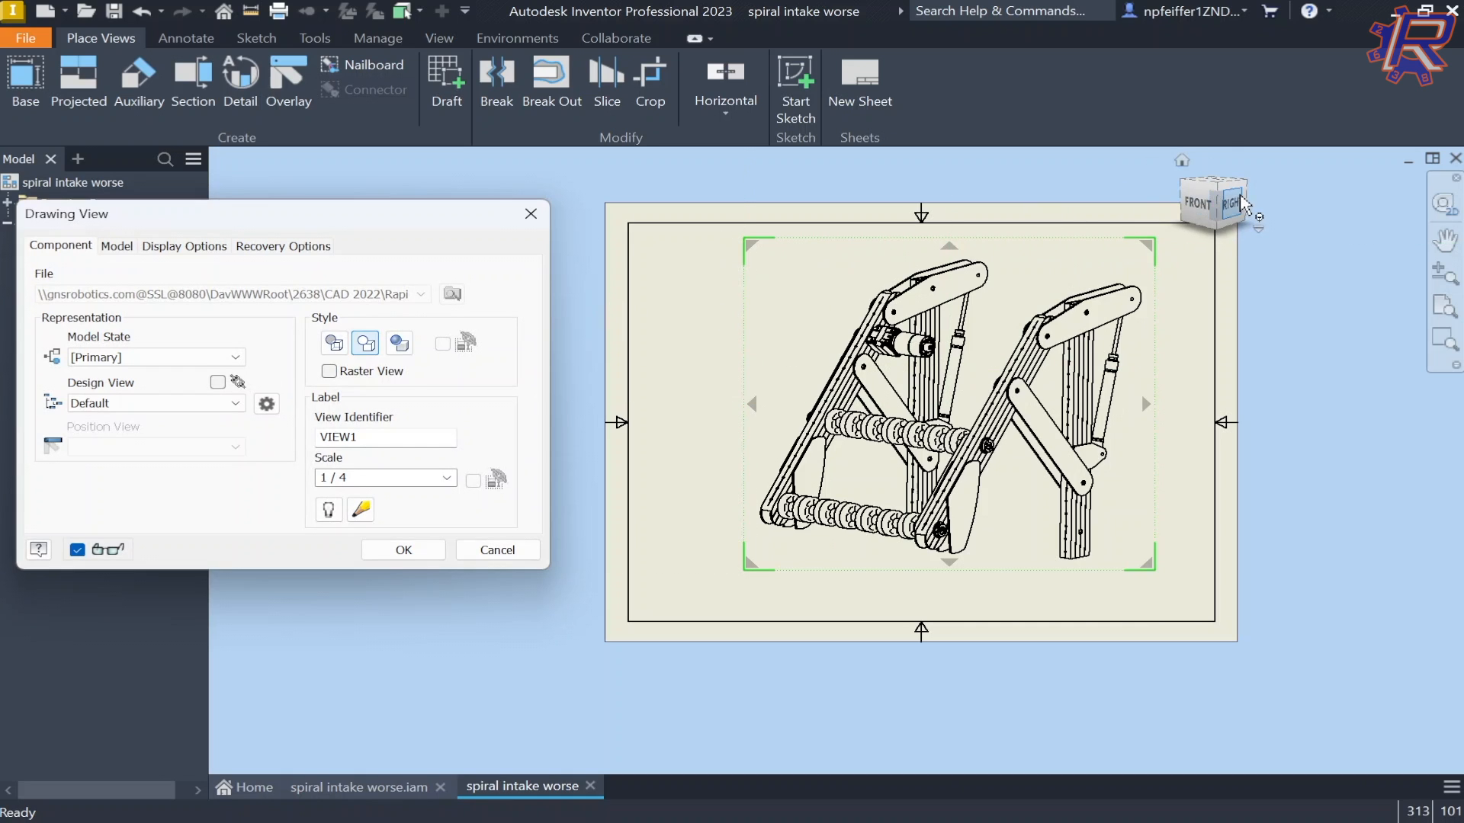
left_click(1212, 205)
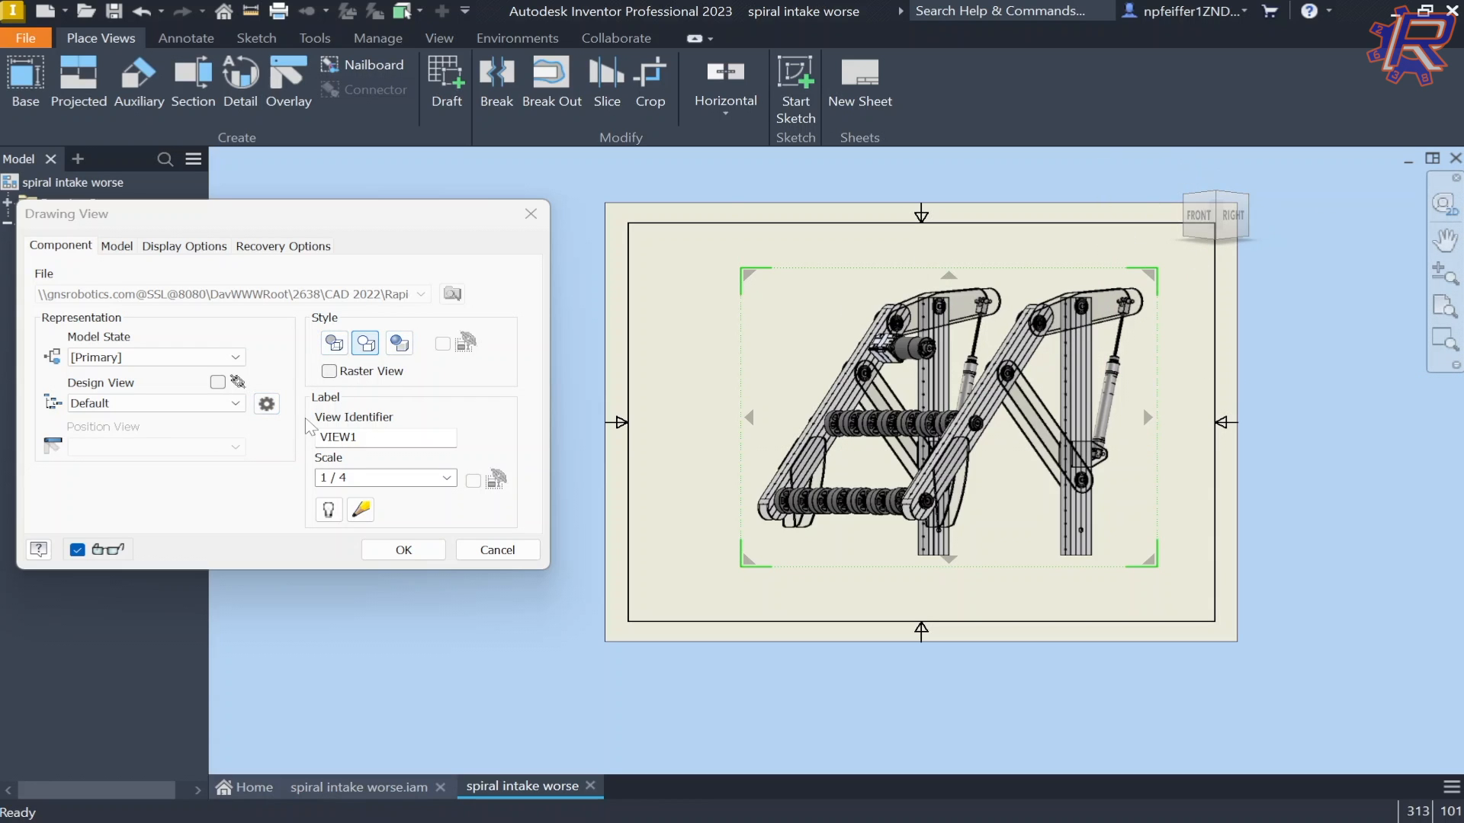
left_click(380, 478)
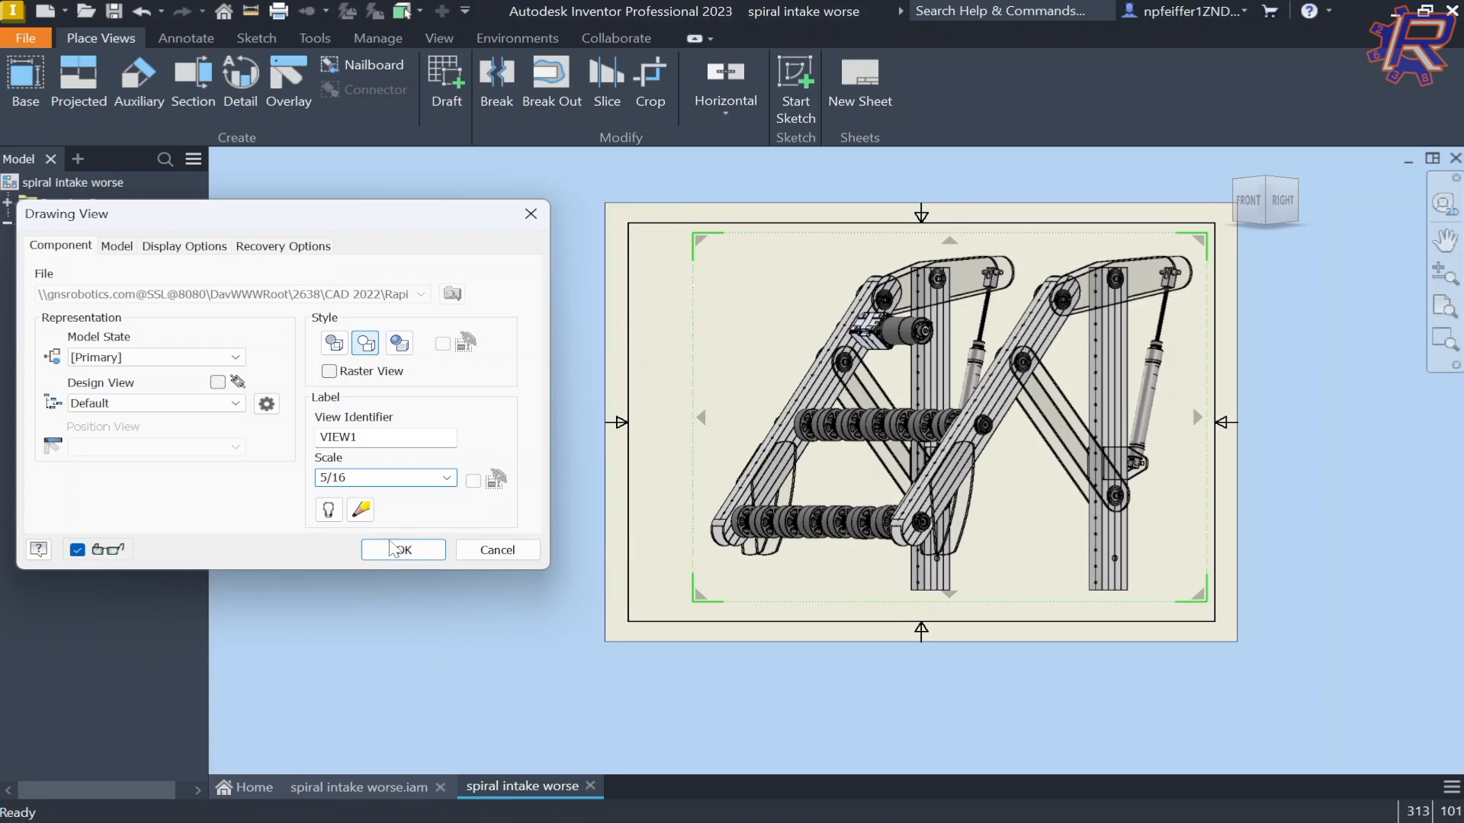
left_click(393, 549)
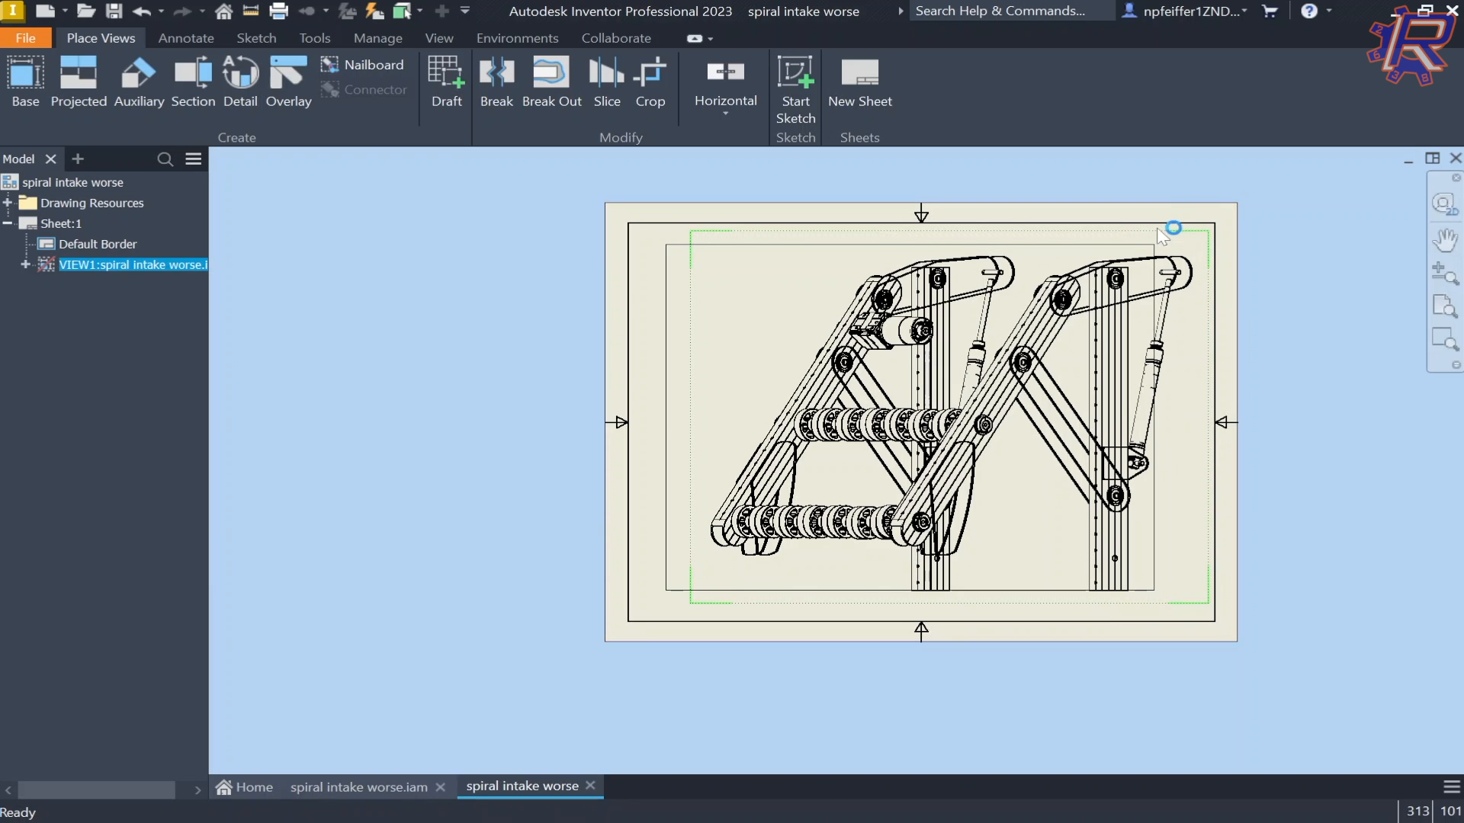
- Dimension the aligned distance between the two pivot holes of the diagonal link on the near side, keeping the default dimension text
scroll(1215, 369, "down", 3)
scroll(808, 490, "up", 2)
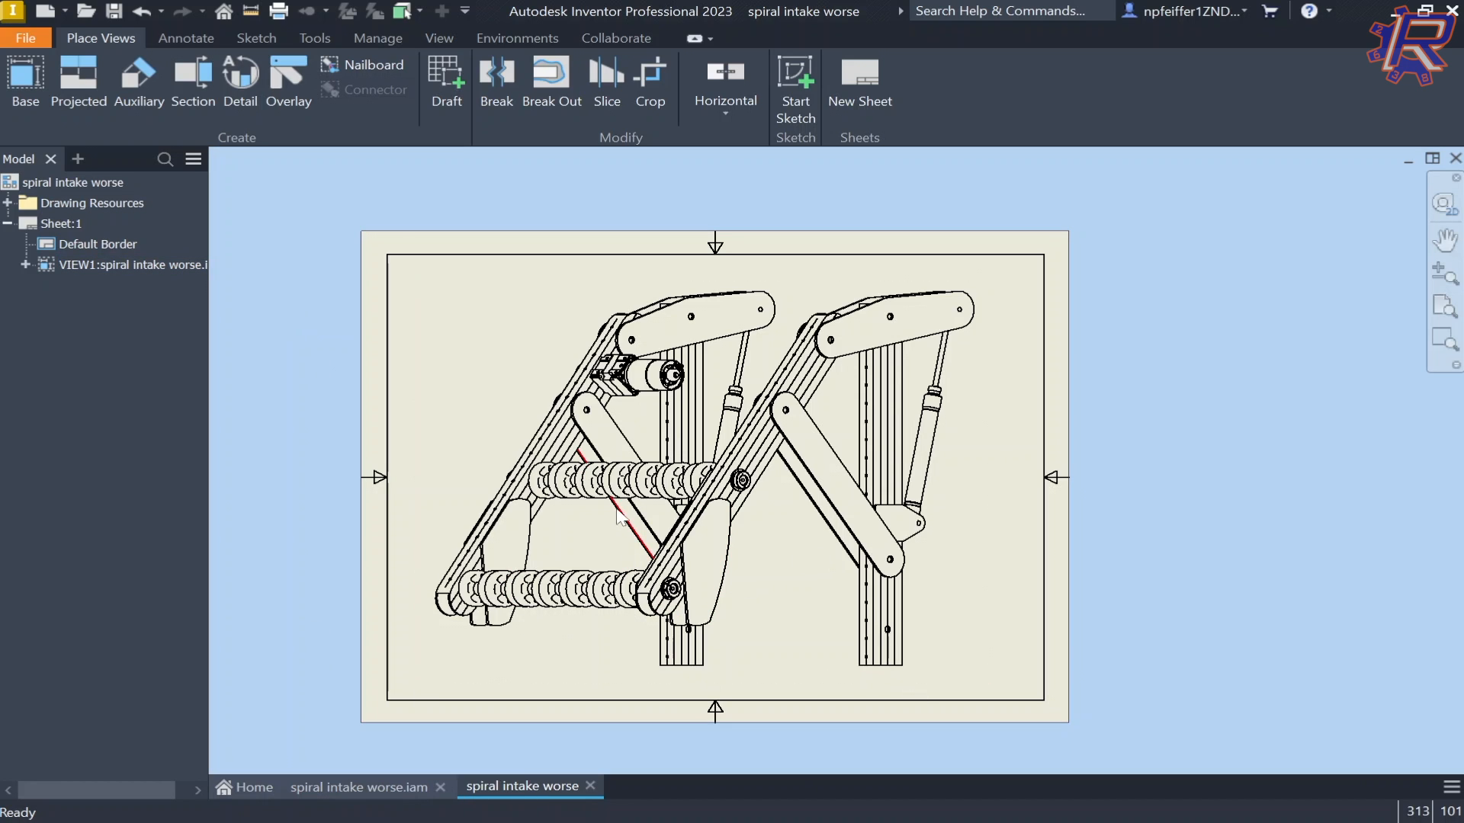
left_click(186, 39)
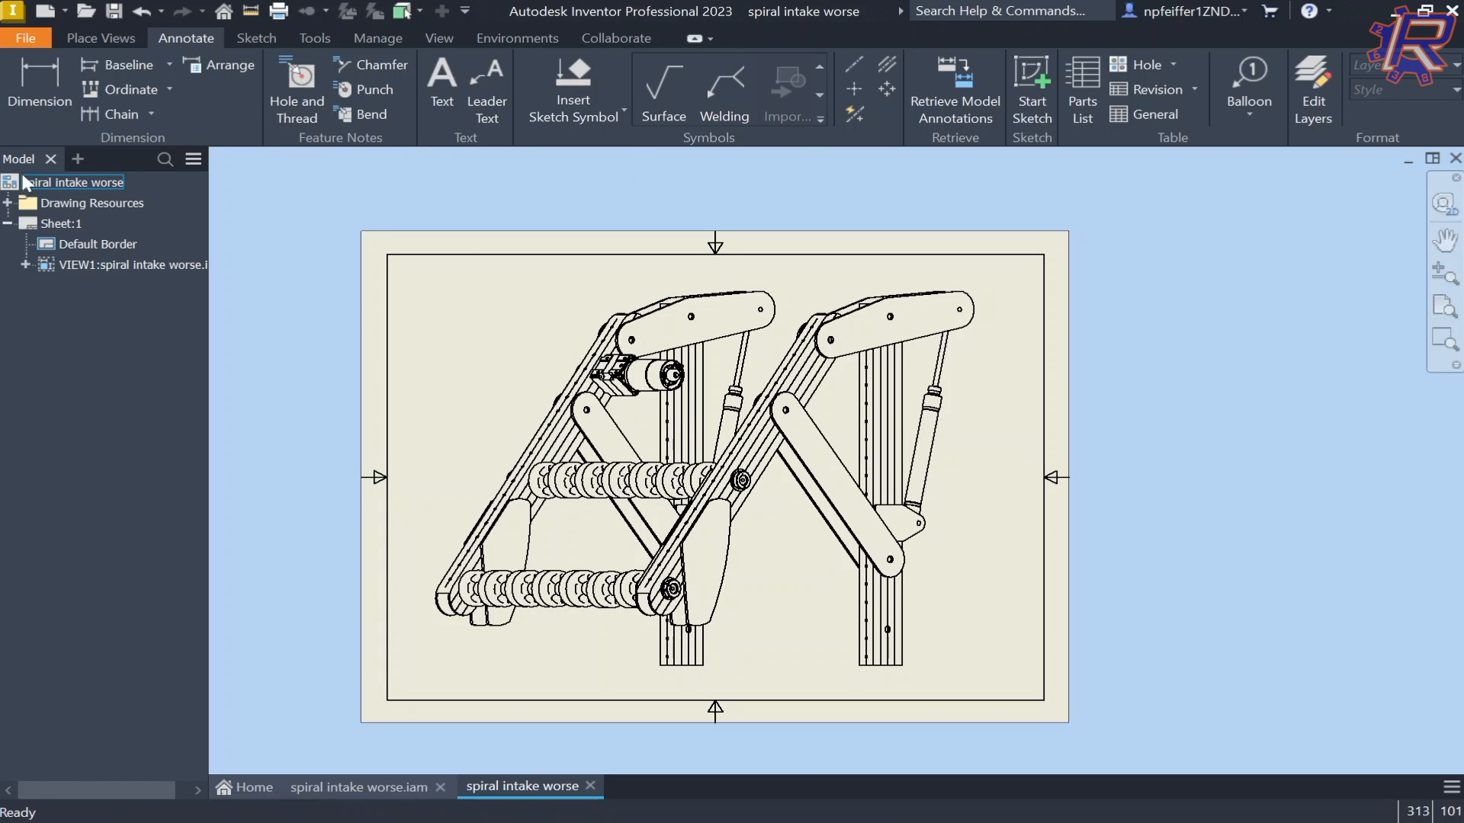
left_click(41, 100)
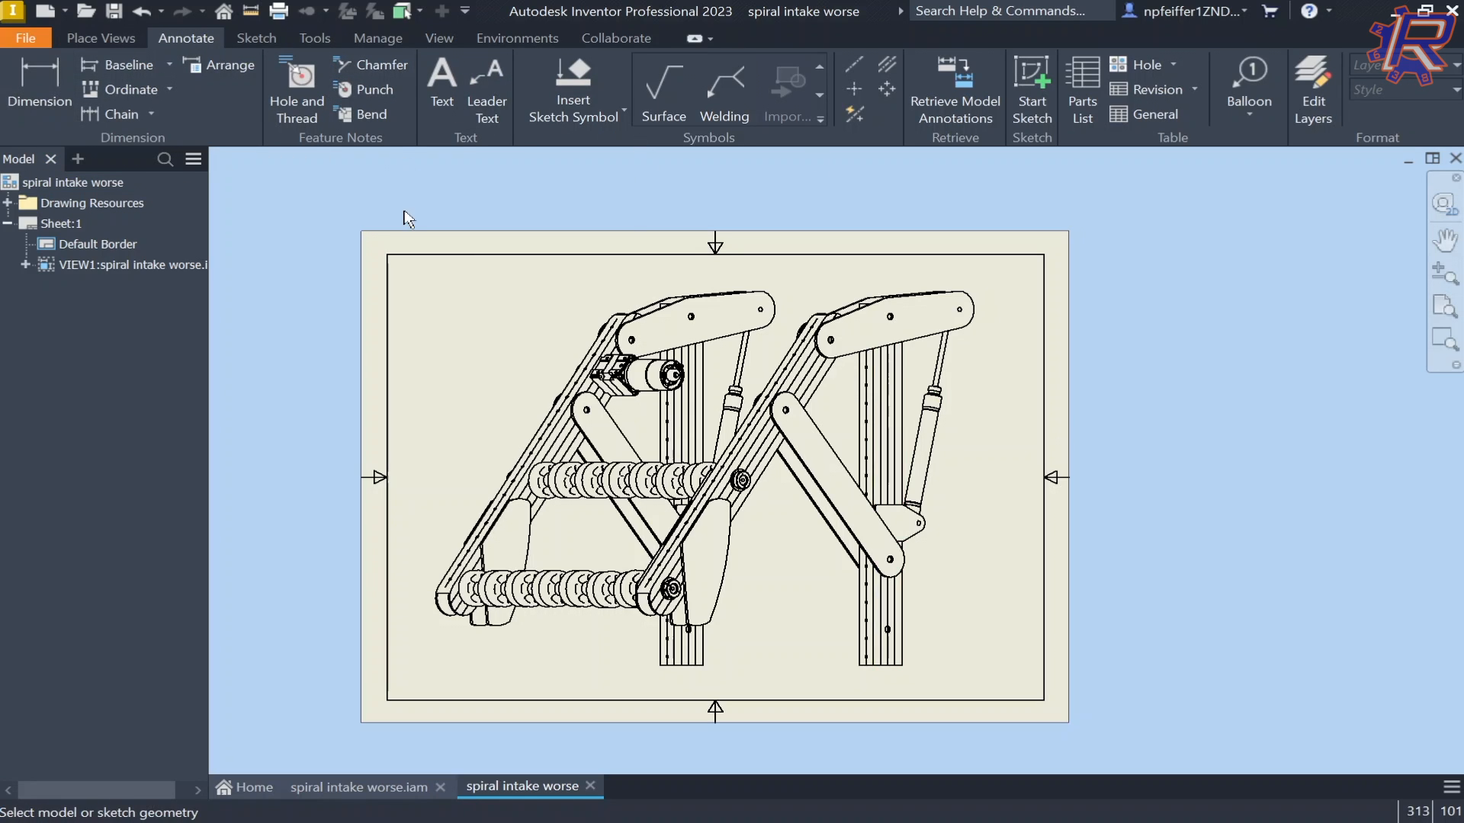
key("Escape")
left_click(8, 74)
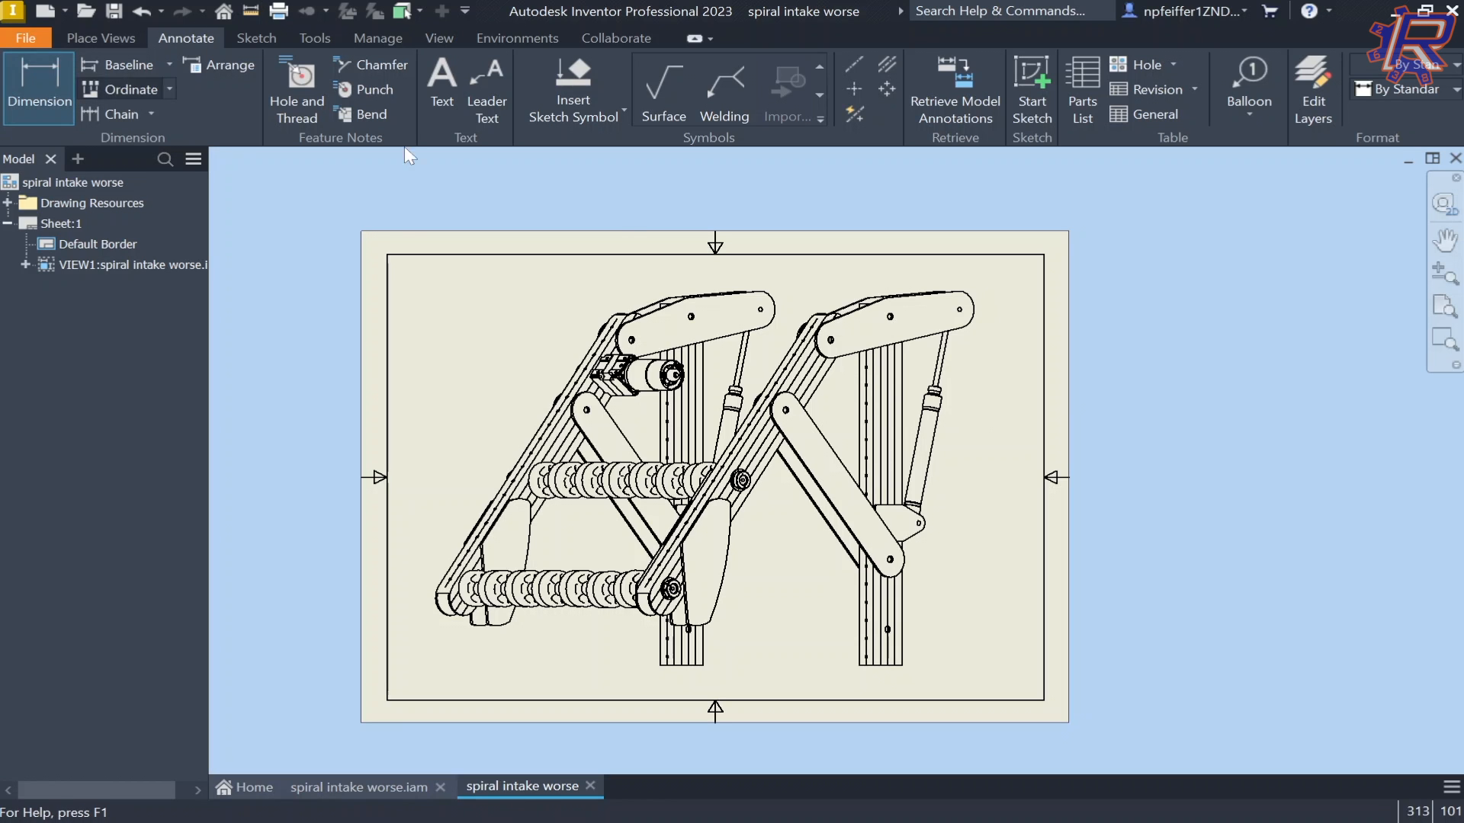
middle_click_drag(554, 605, 649, 504)
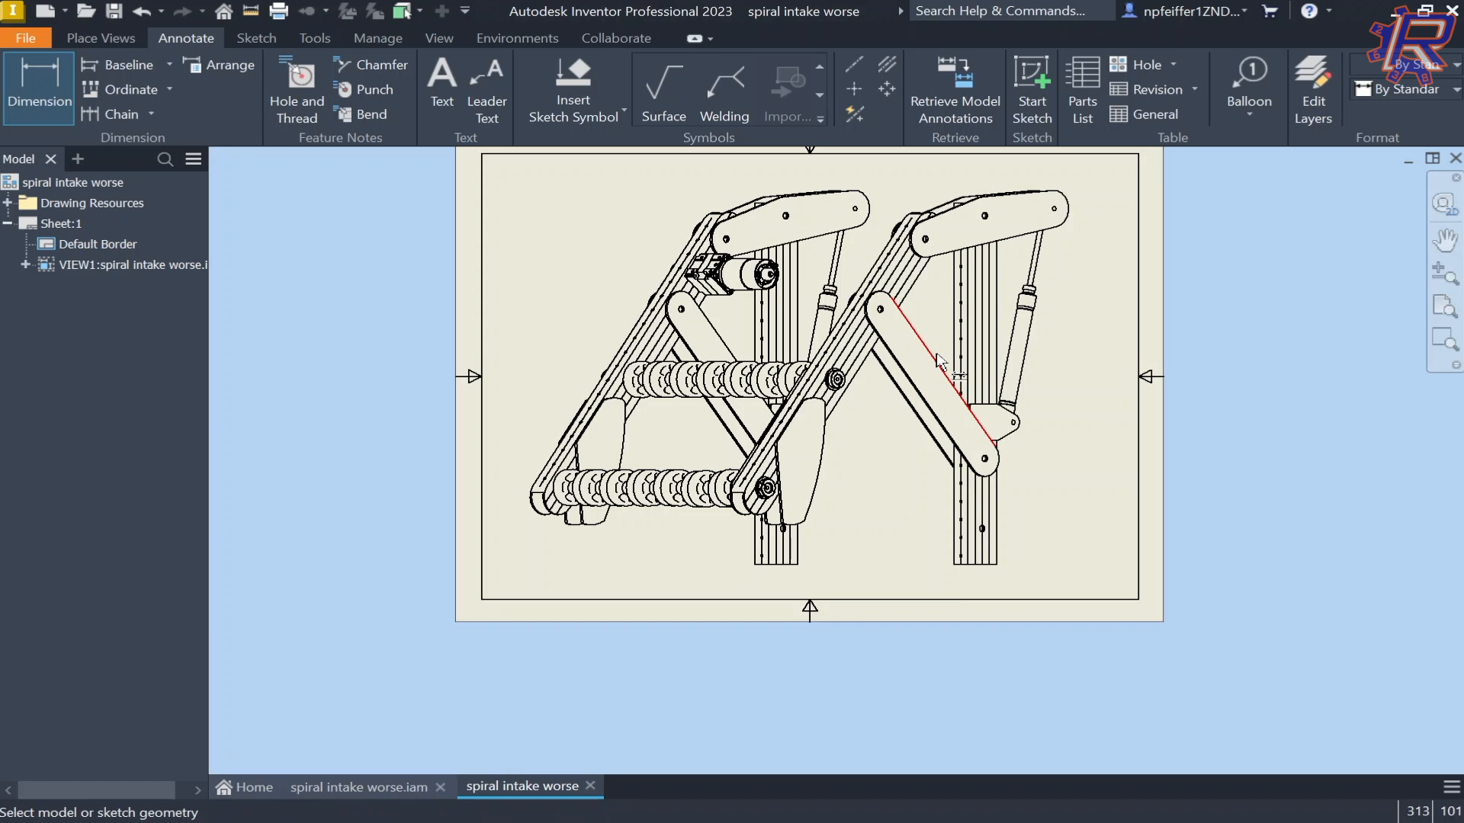
scroll(945, 357, "up", 3)
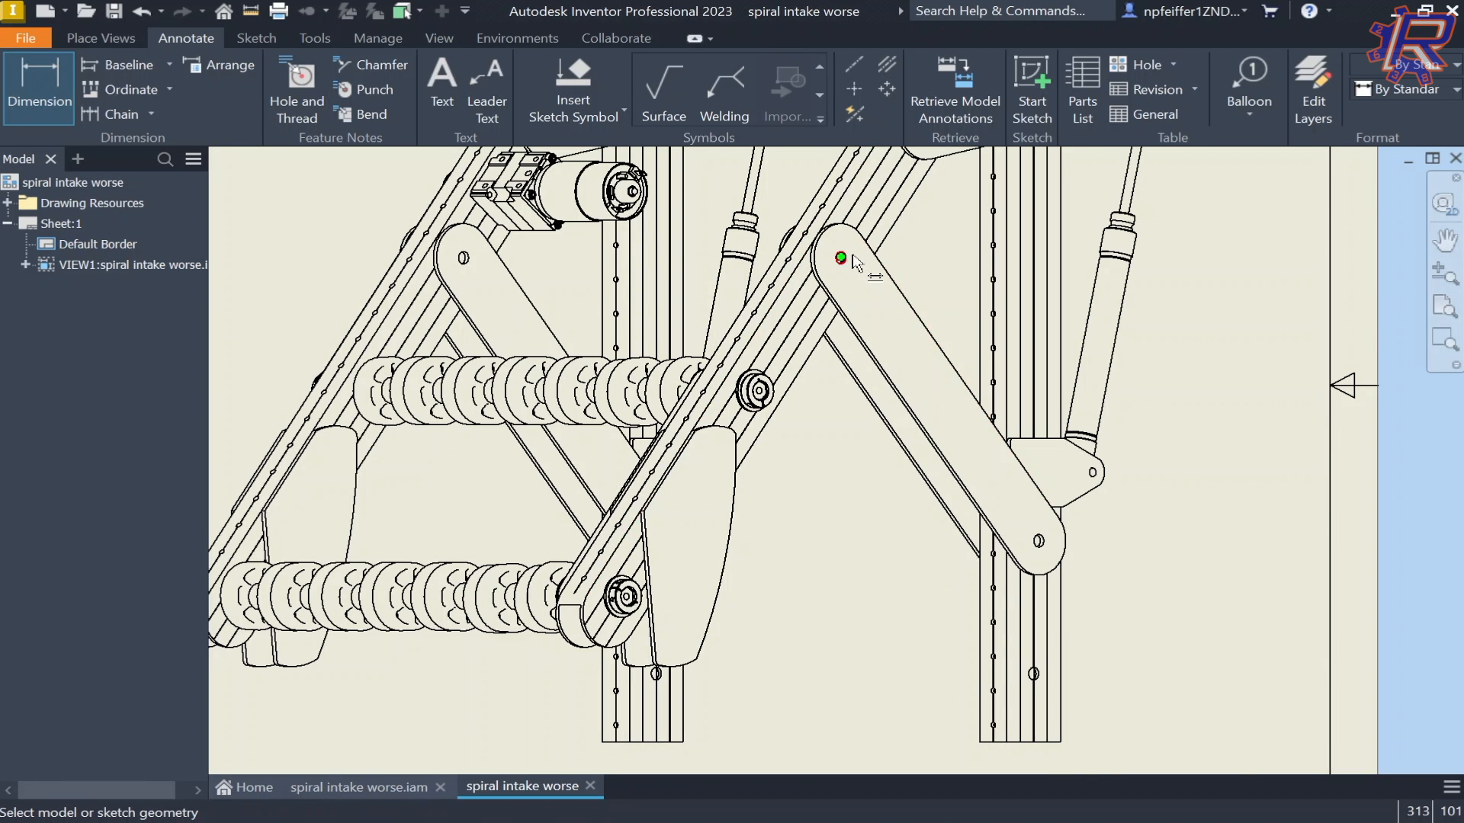
scroll(839, 263, "up", 4)
left_click(798, 258)
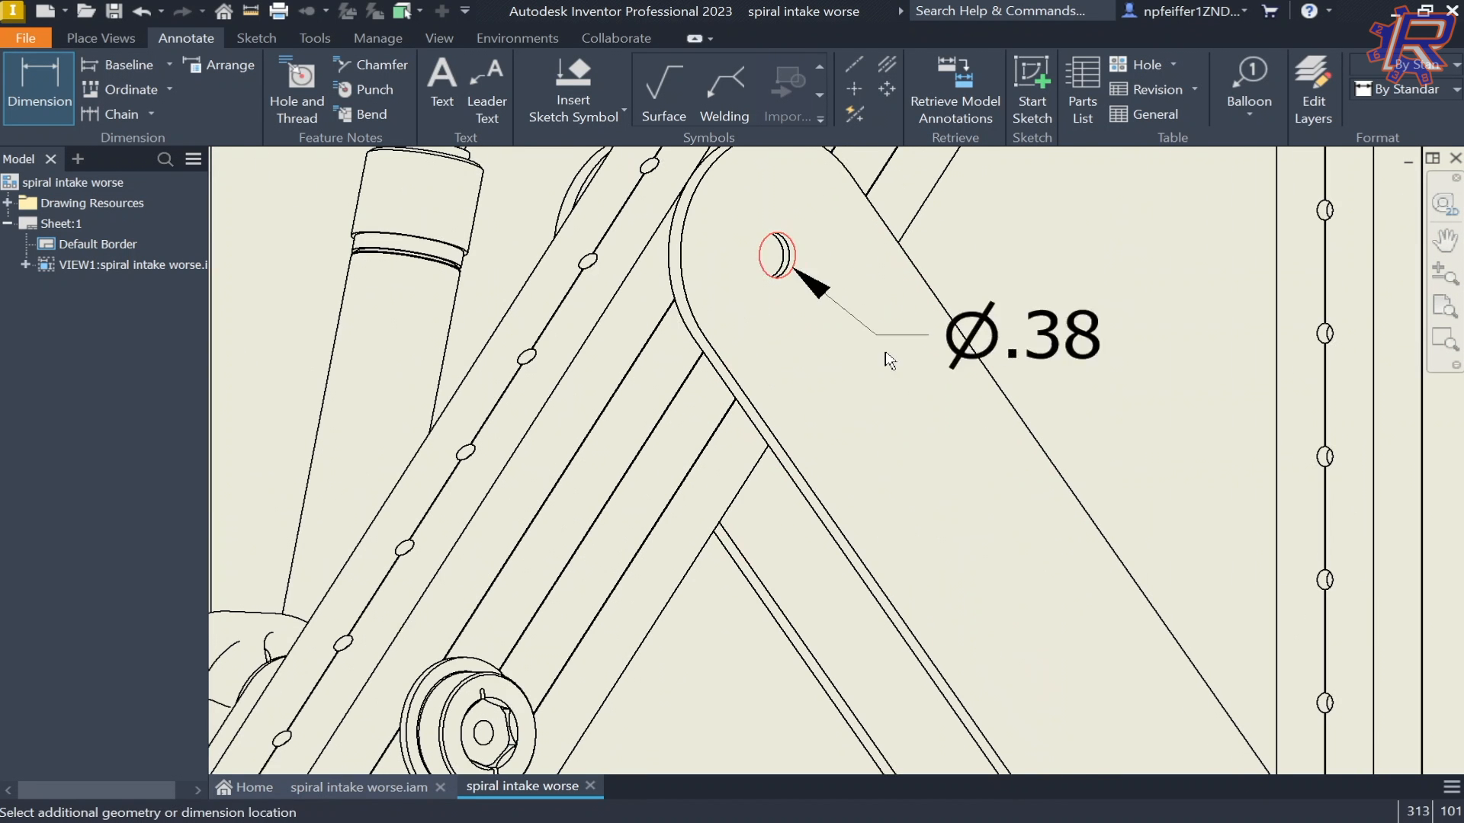
scroll(898, 381, "down", 3)
middle_click_drag(1074, 577, 918, 386)
scroll(939, 497, "up", 4)
left_click(955, 477)
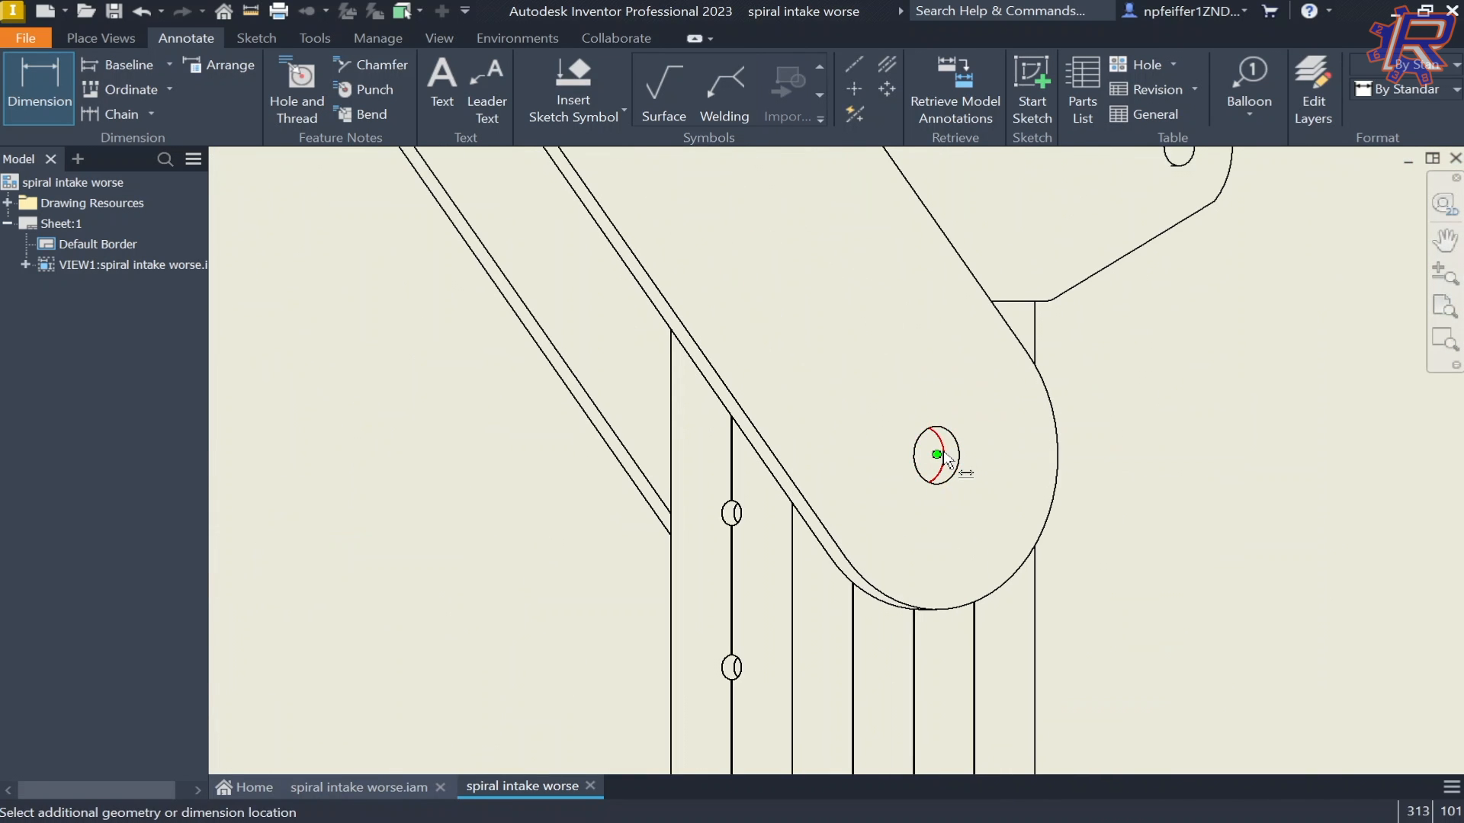
scroll(956, 474, "down", 4)
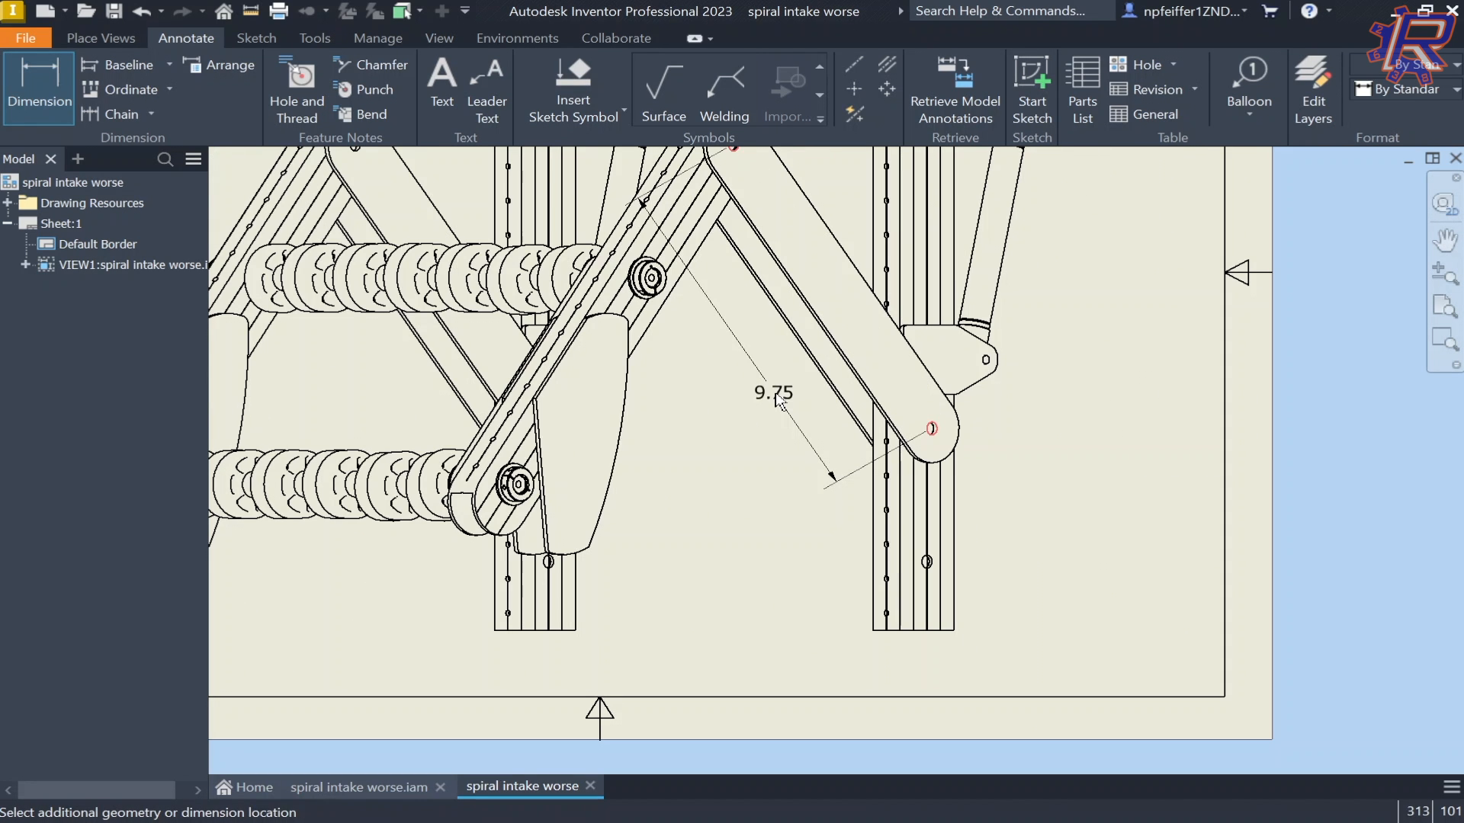
left_click(905, 405)
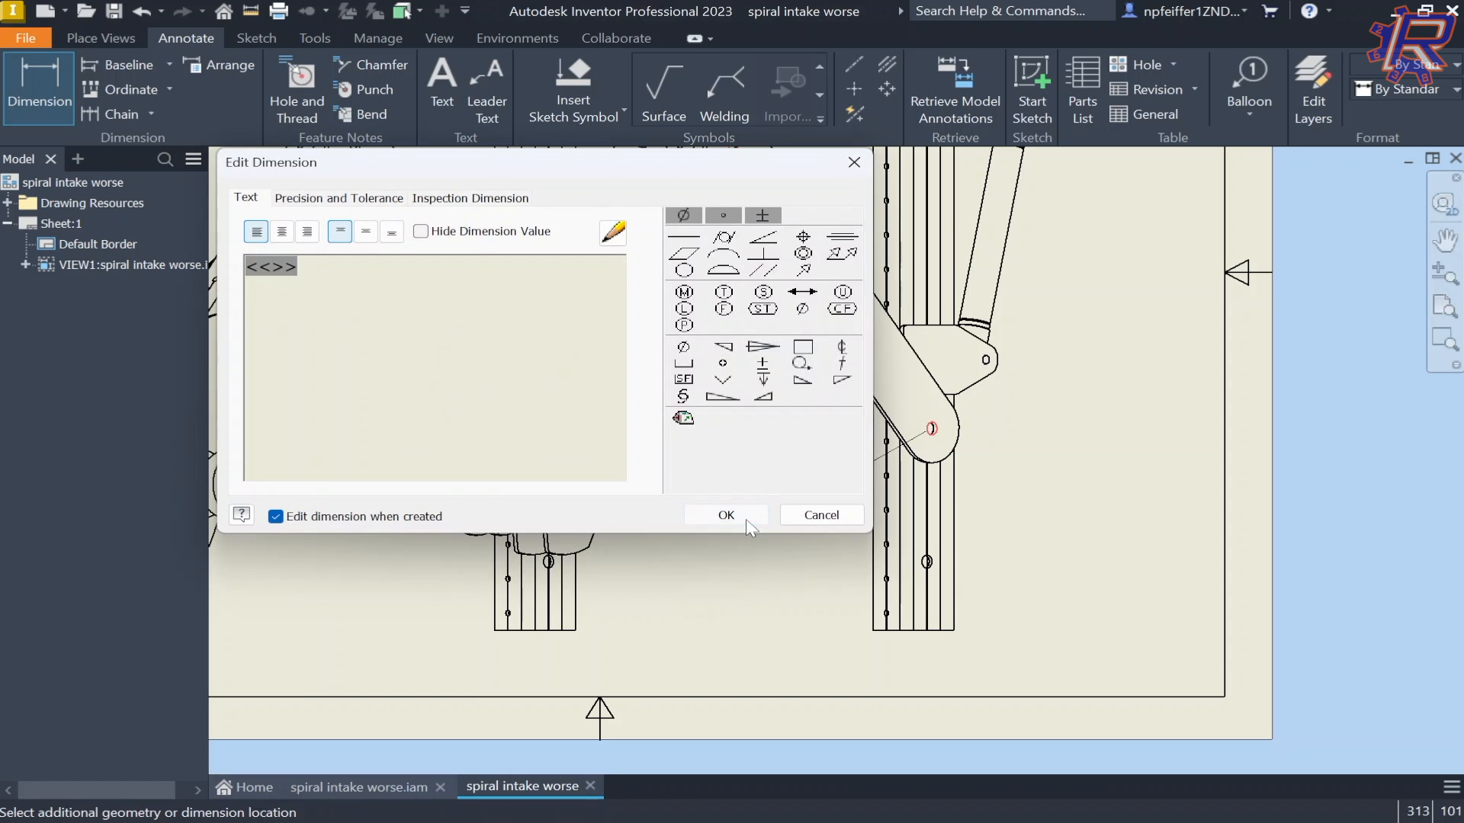
left_click(693, 510)
middle_click_drag(836, 339, 1069, 452)
left_click(1019, 507)
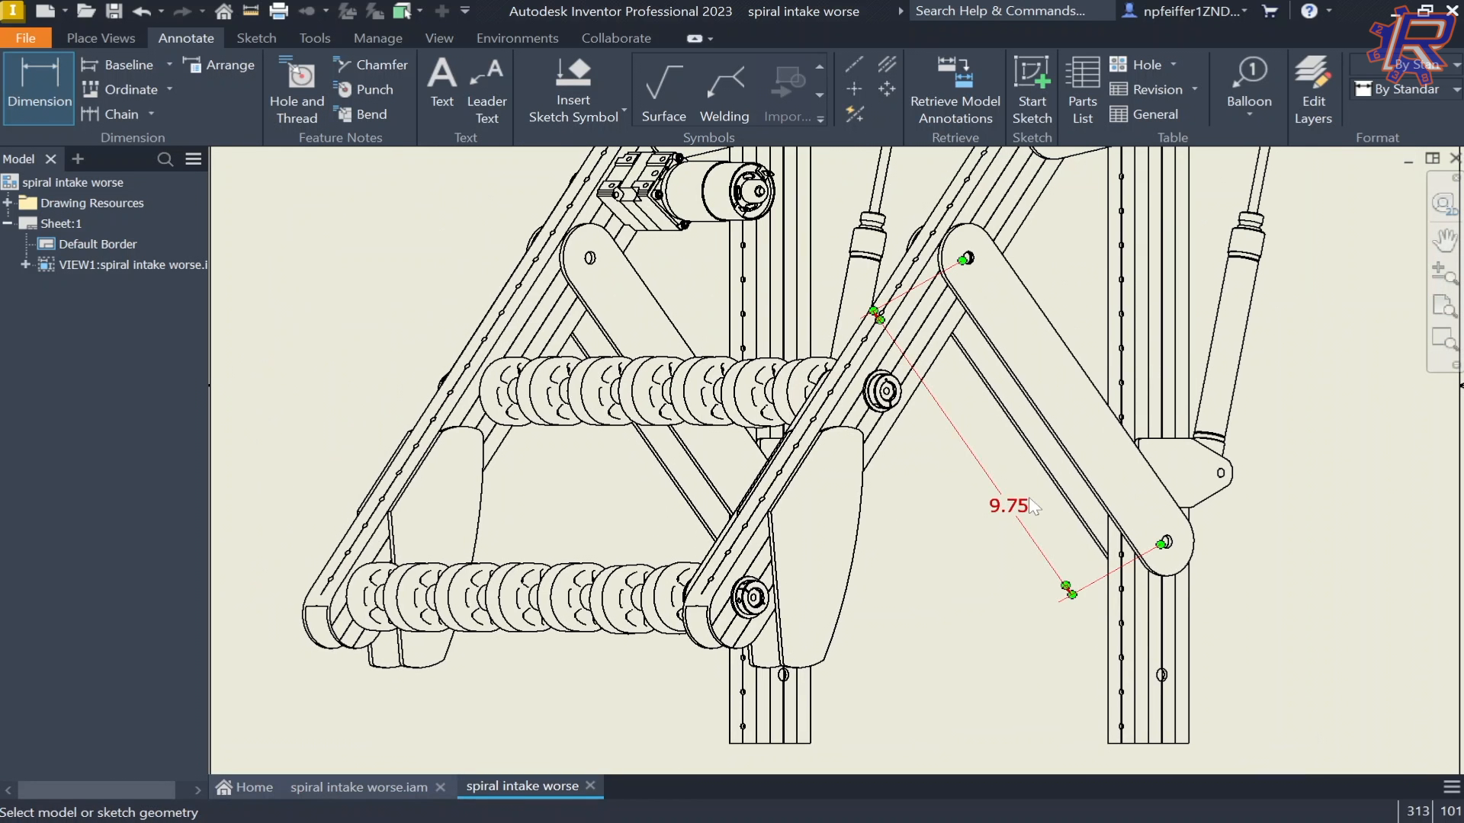
double_click(1019, 506)
key("Escape")
- Dimension the horizontal distance between the lower ends of the two slanted arms, placing it below the lower roller with default text
left_click(57, 86)
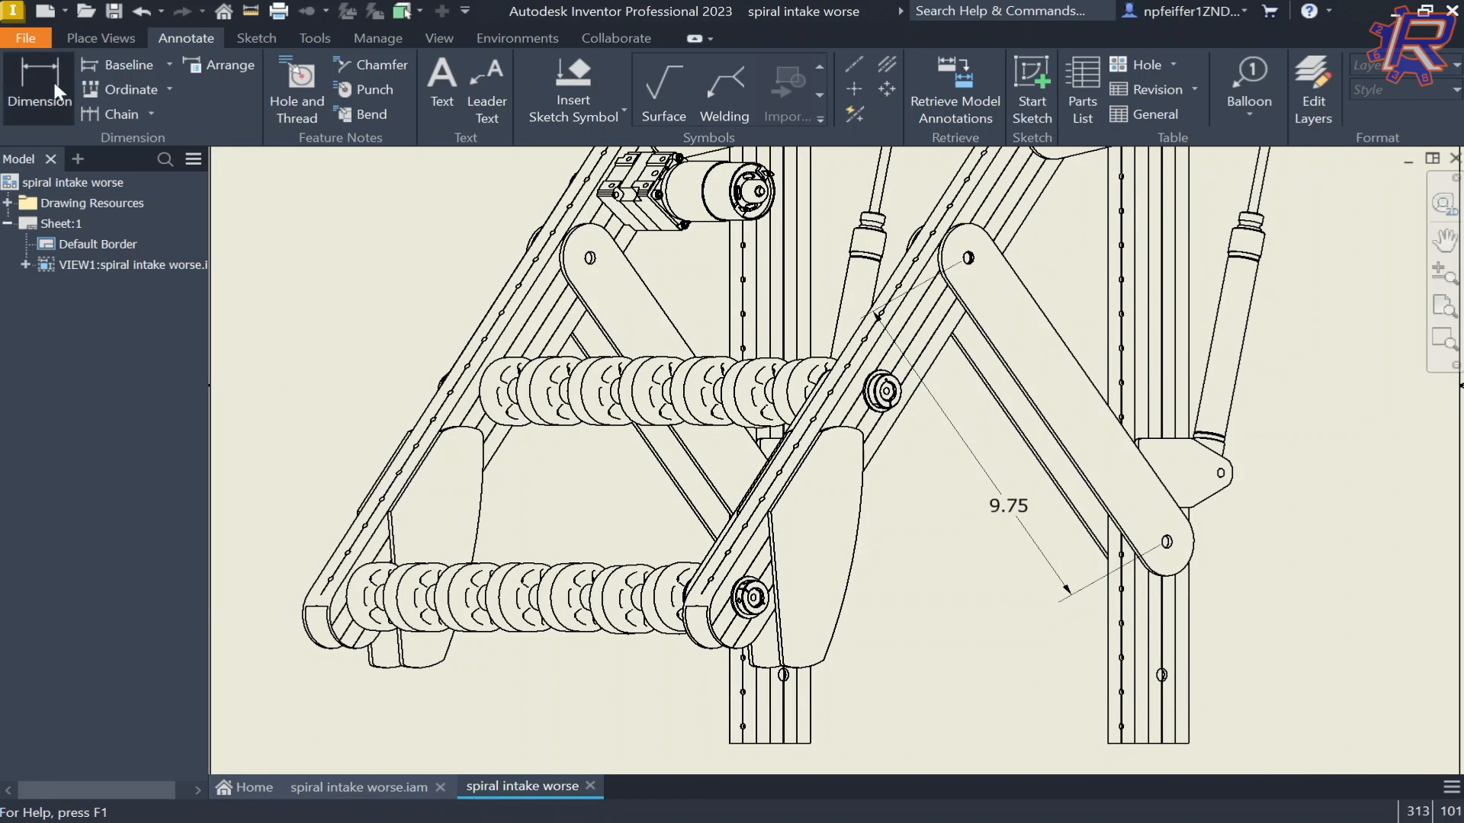
left_click(49, 95)
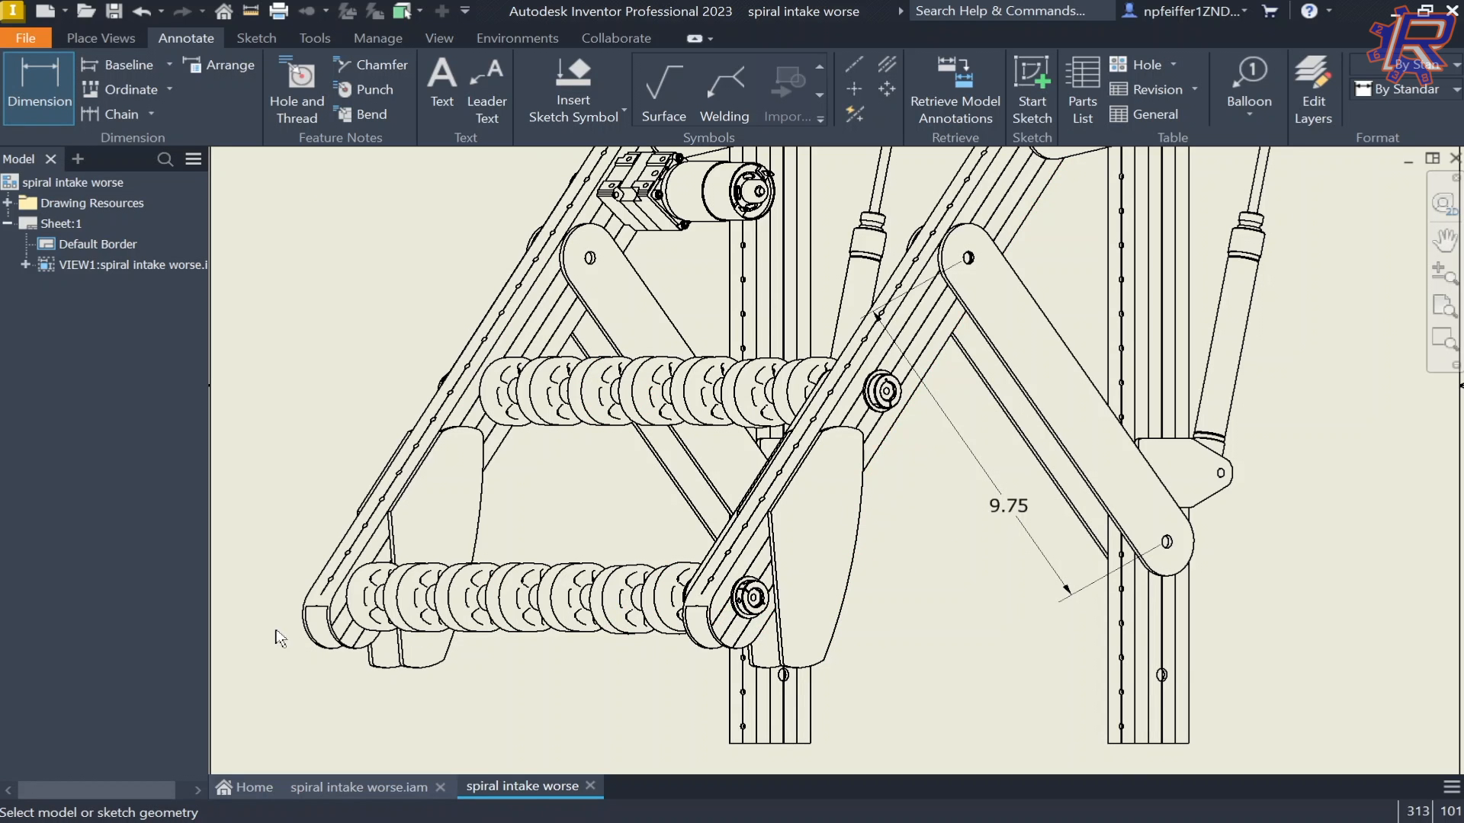
scroll(346, 606, "up", 5)
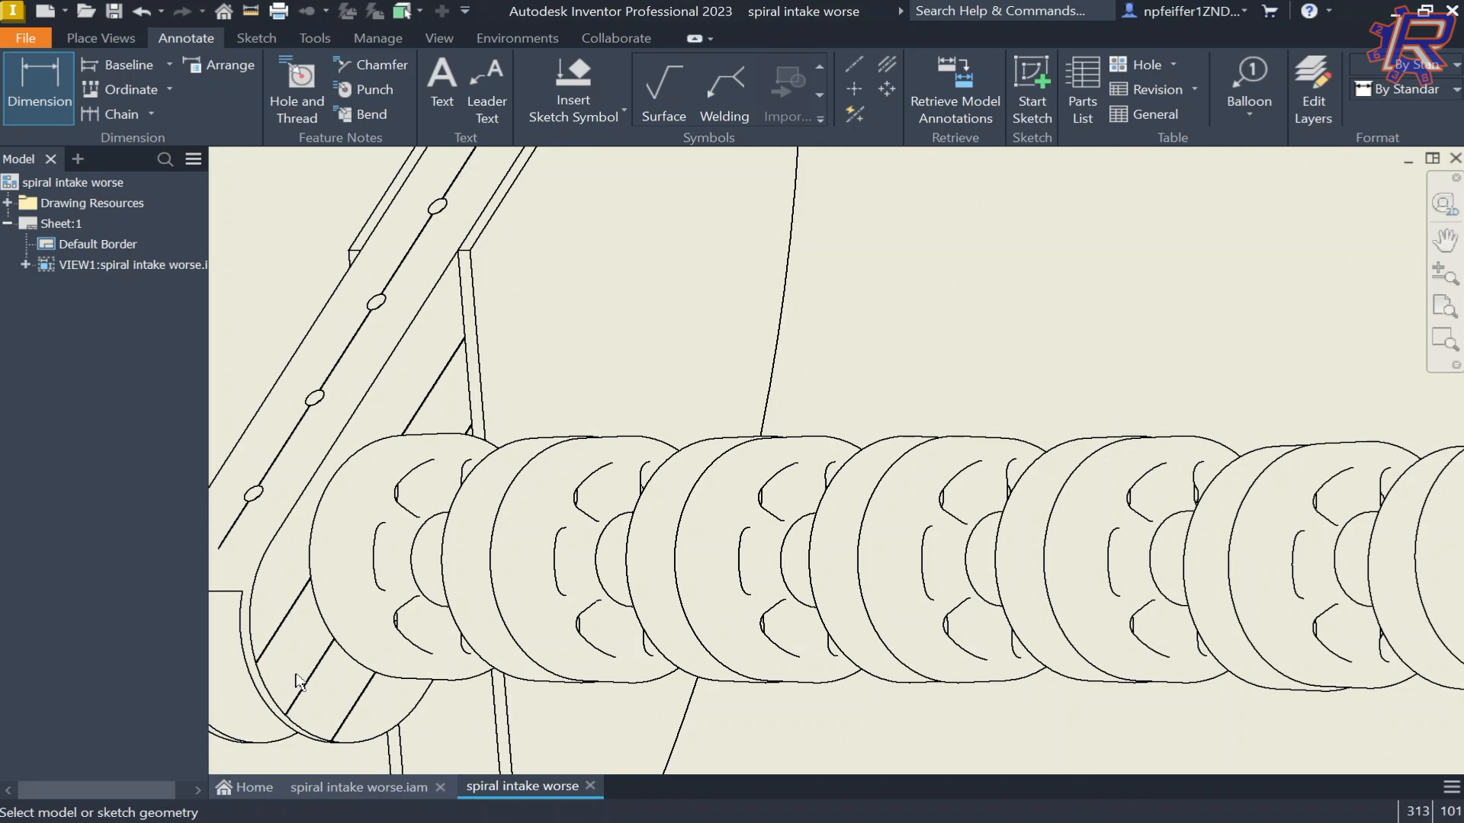
left_click(287, 714)
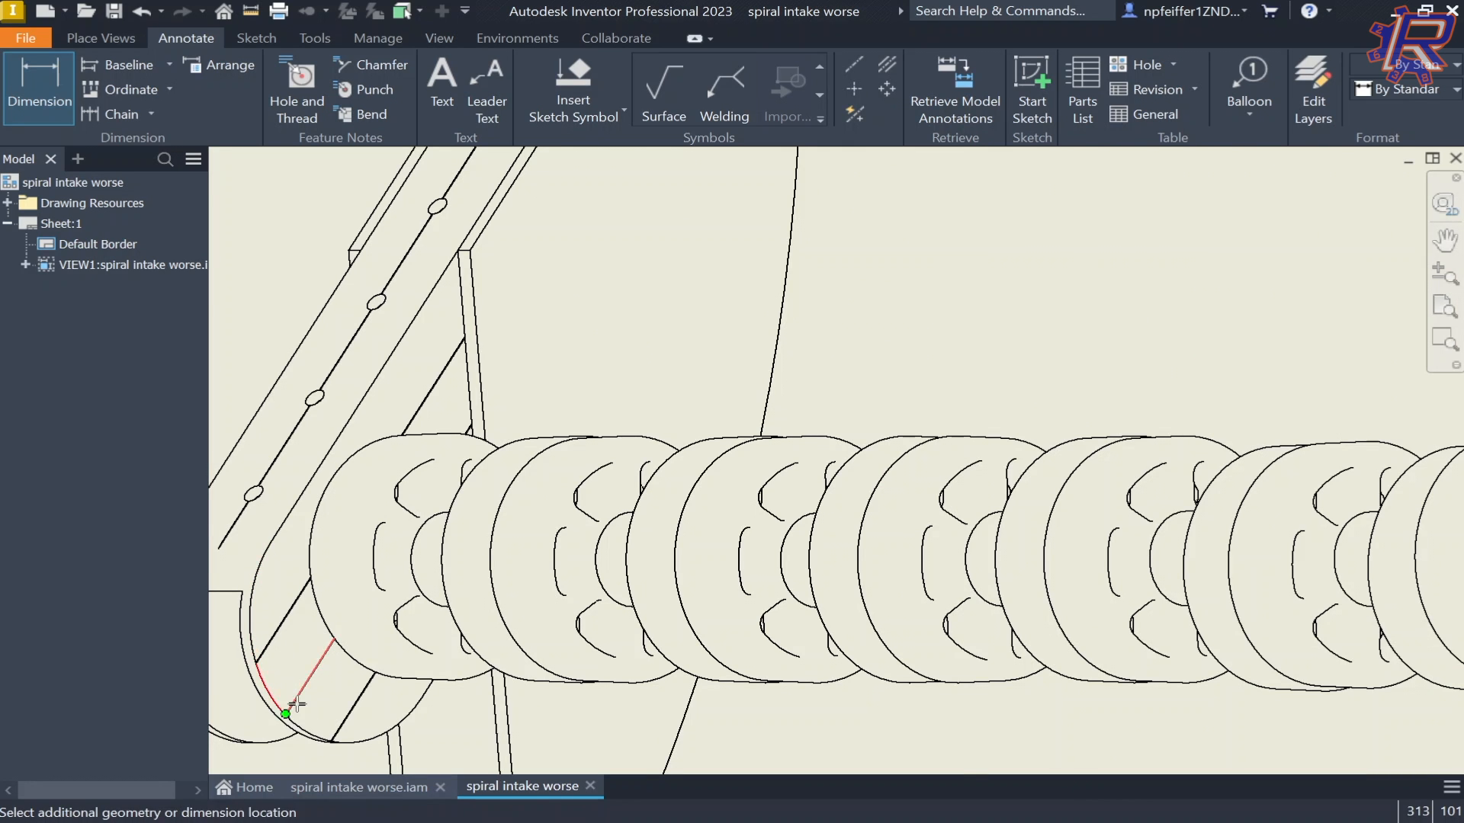
scroll(287, 715, "down", 5)
scroll(814, 682, "up", 5)
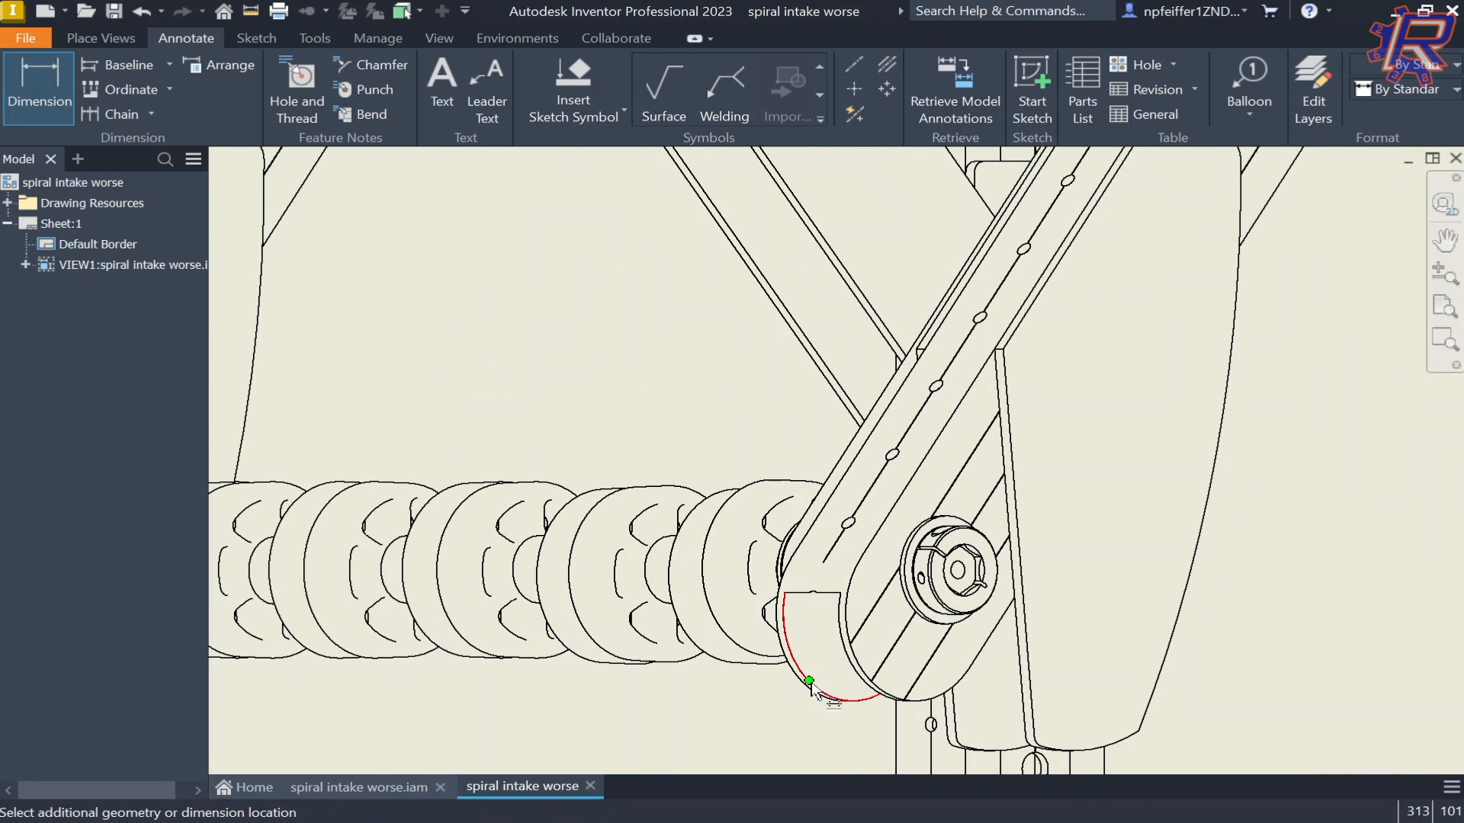
left_click(804, 691)
scroll(804, 692, "down", 3)
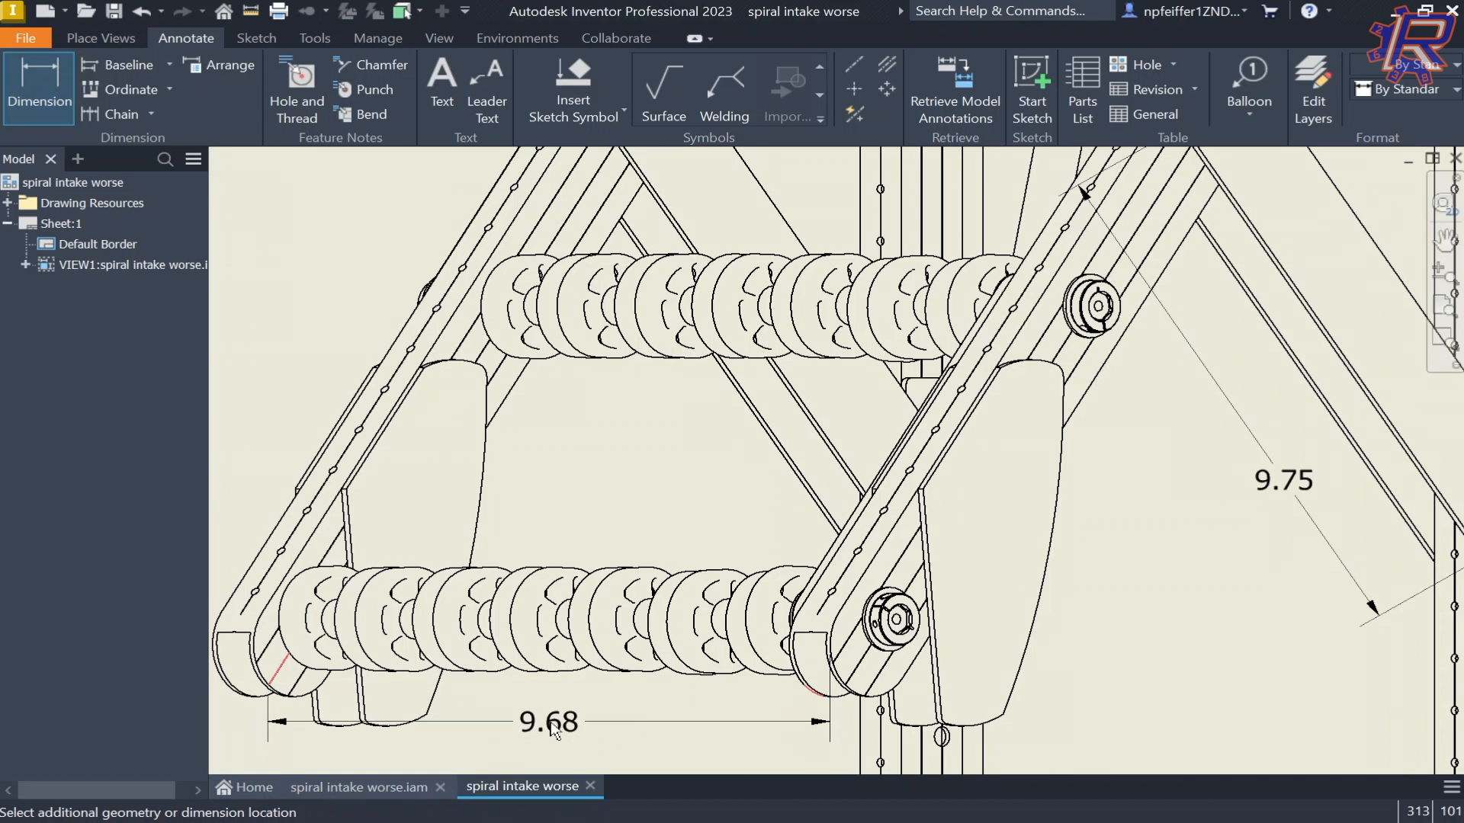
left_click(624, 638)
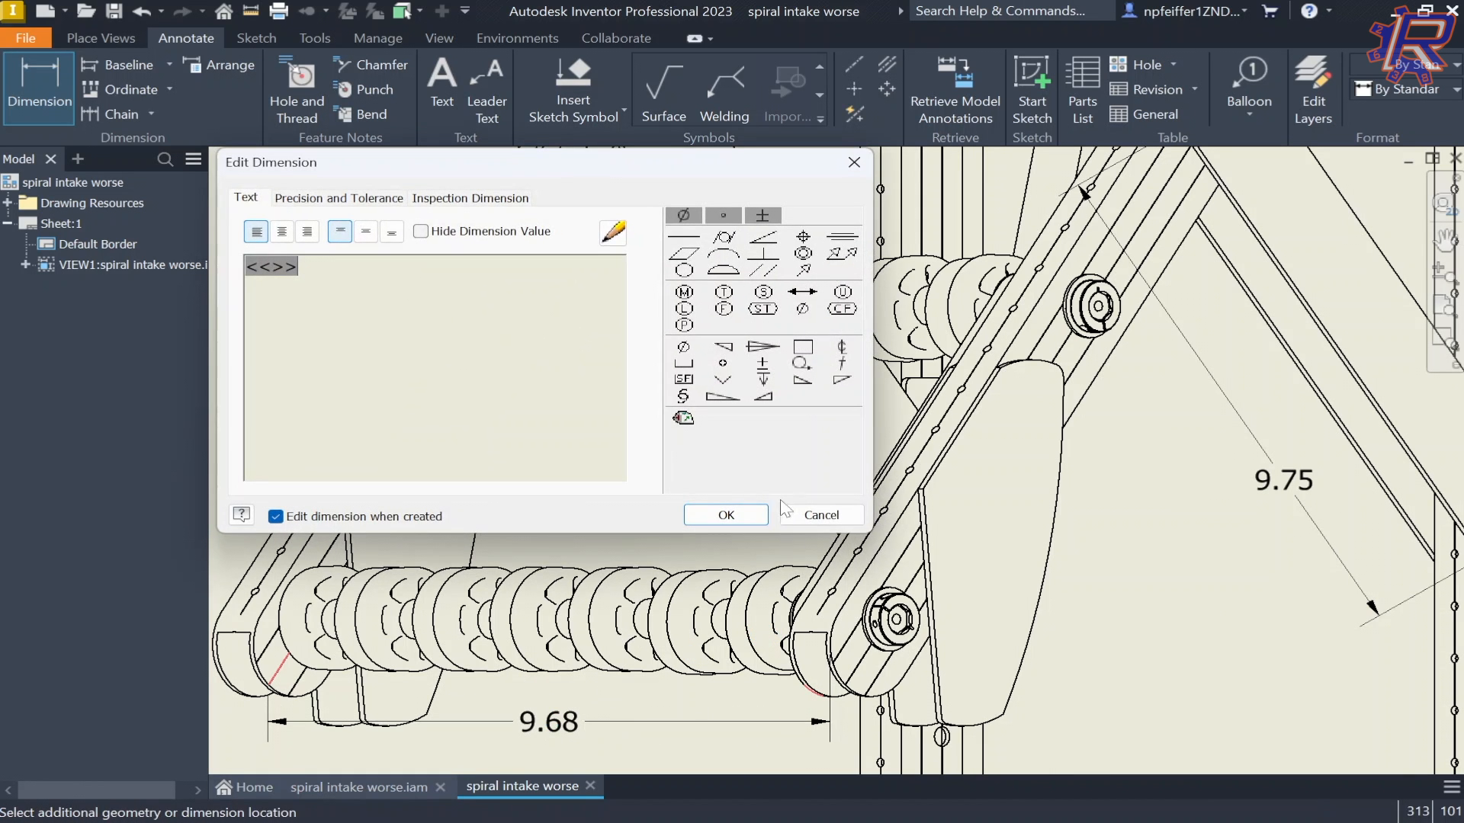
left_click(726, 514)
scroll(762, 472, "down", 4)
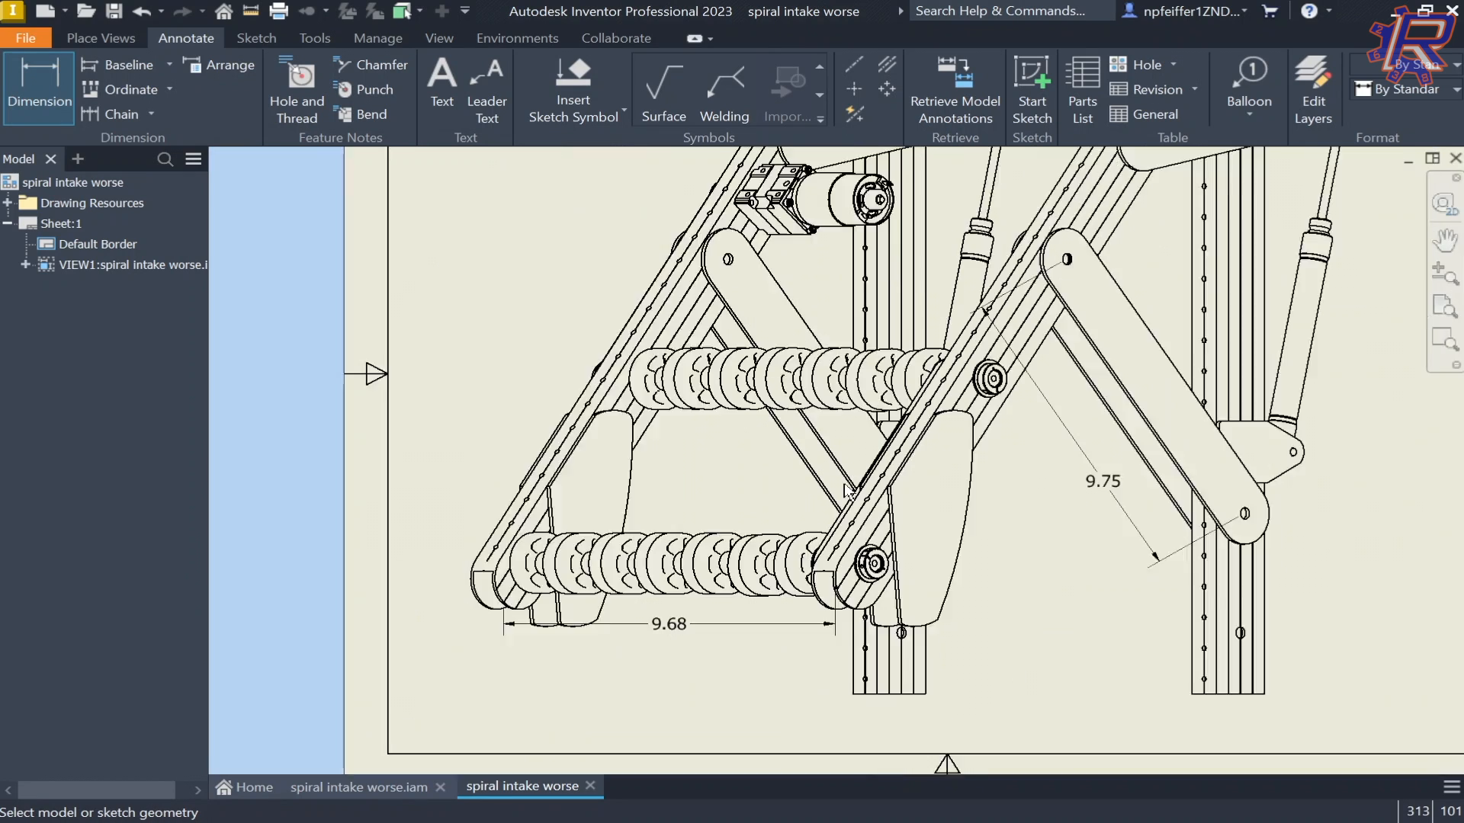
middle_click_drag(980, 395, 842, 420)
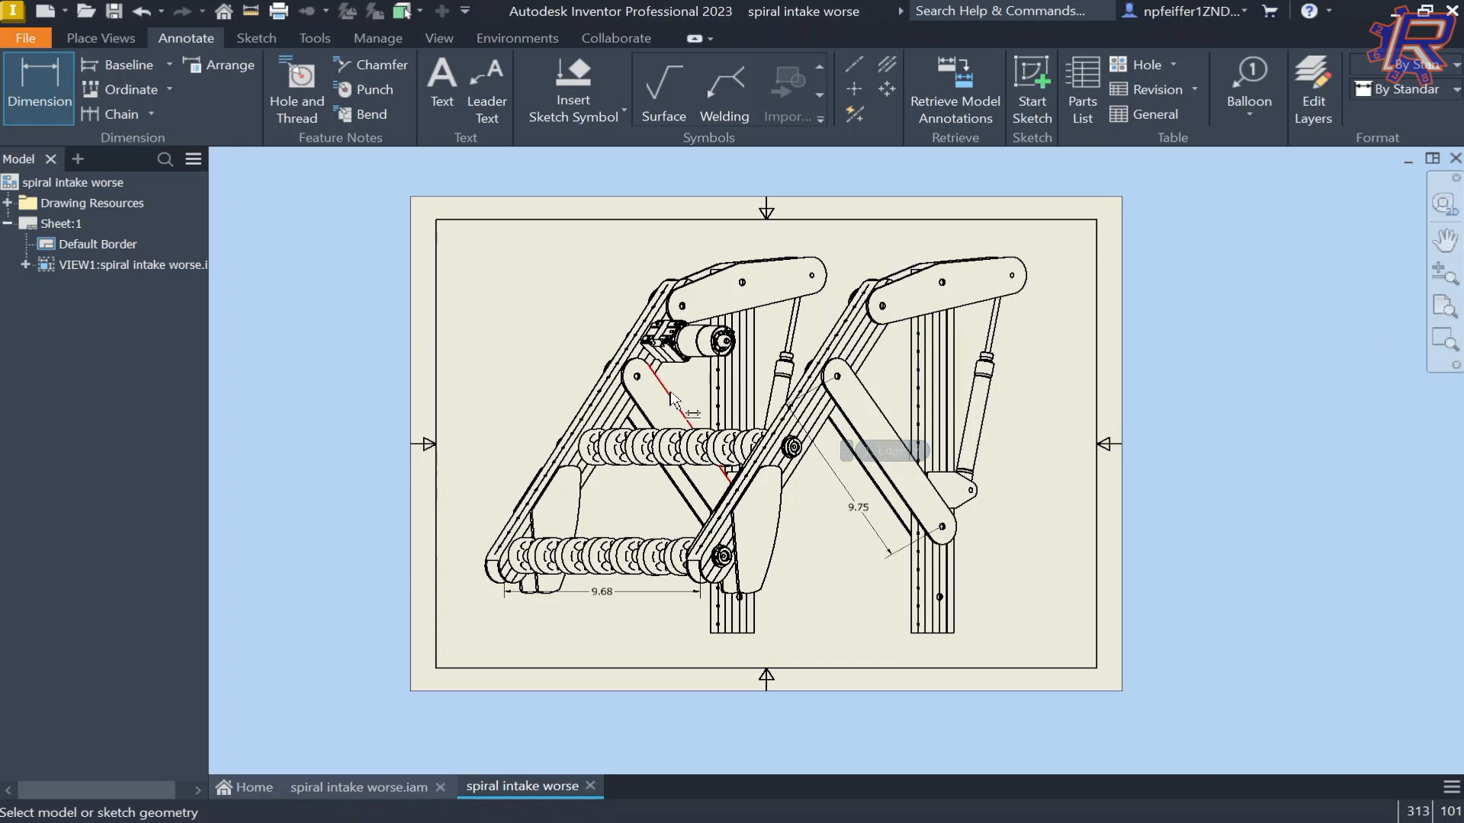
left_click(100, 39)
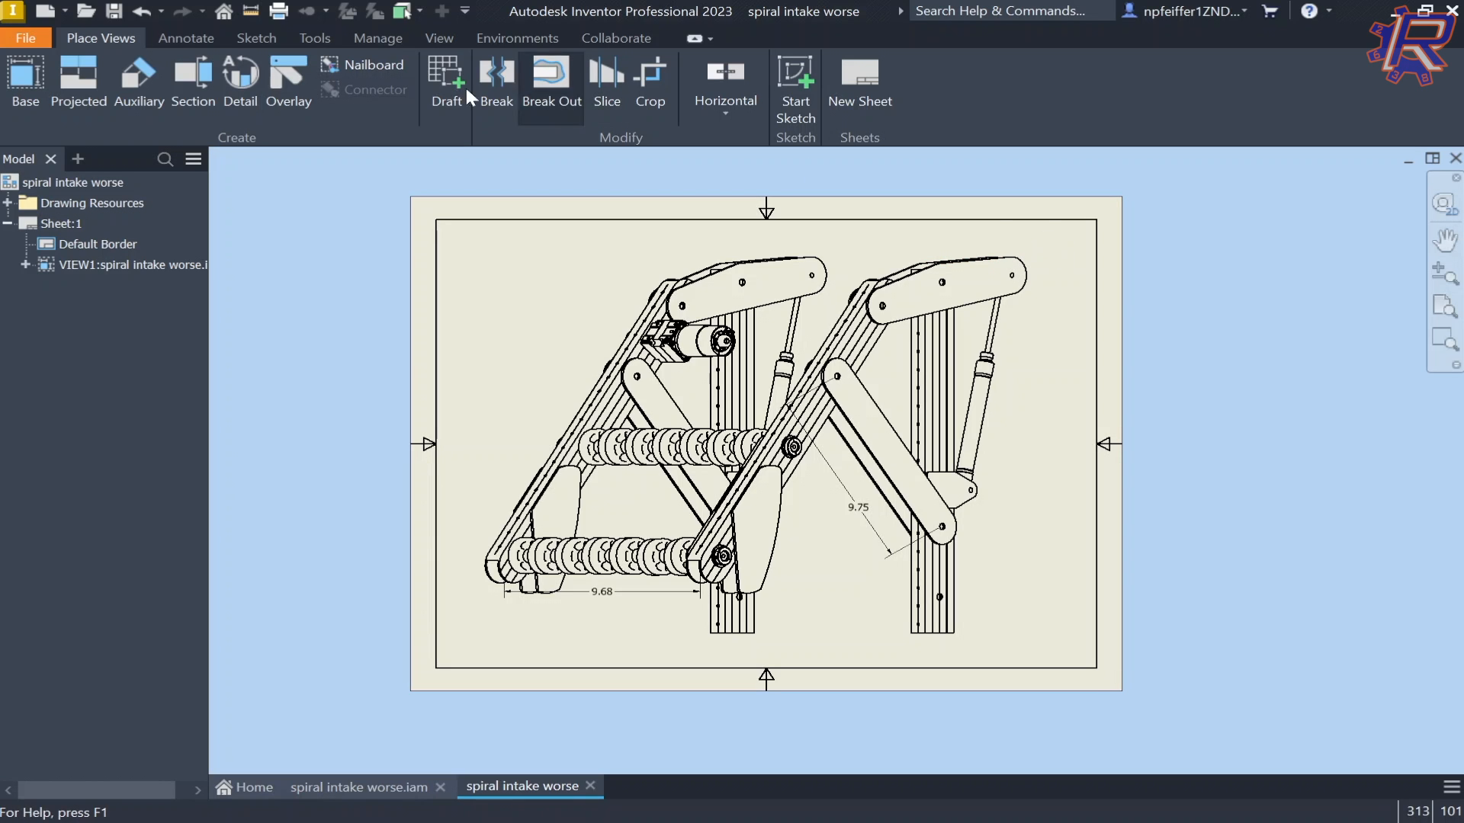
left_click(177, 40)
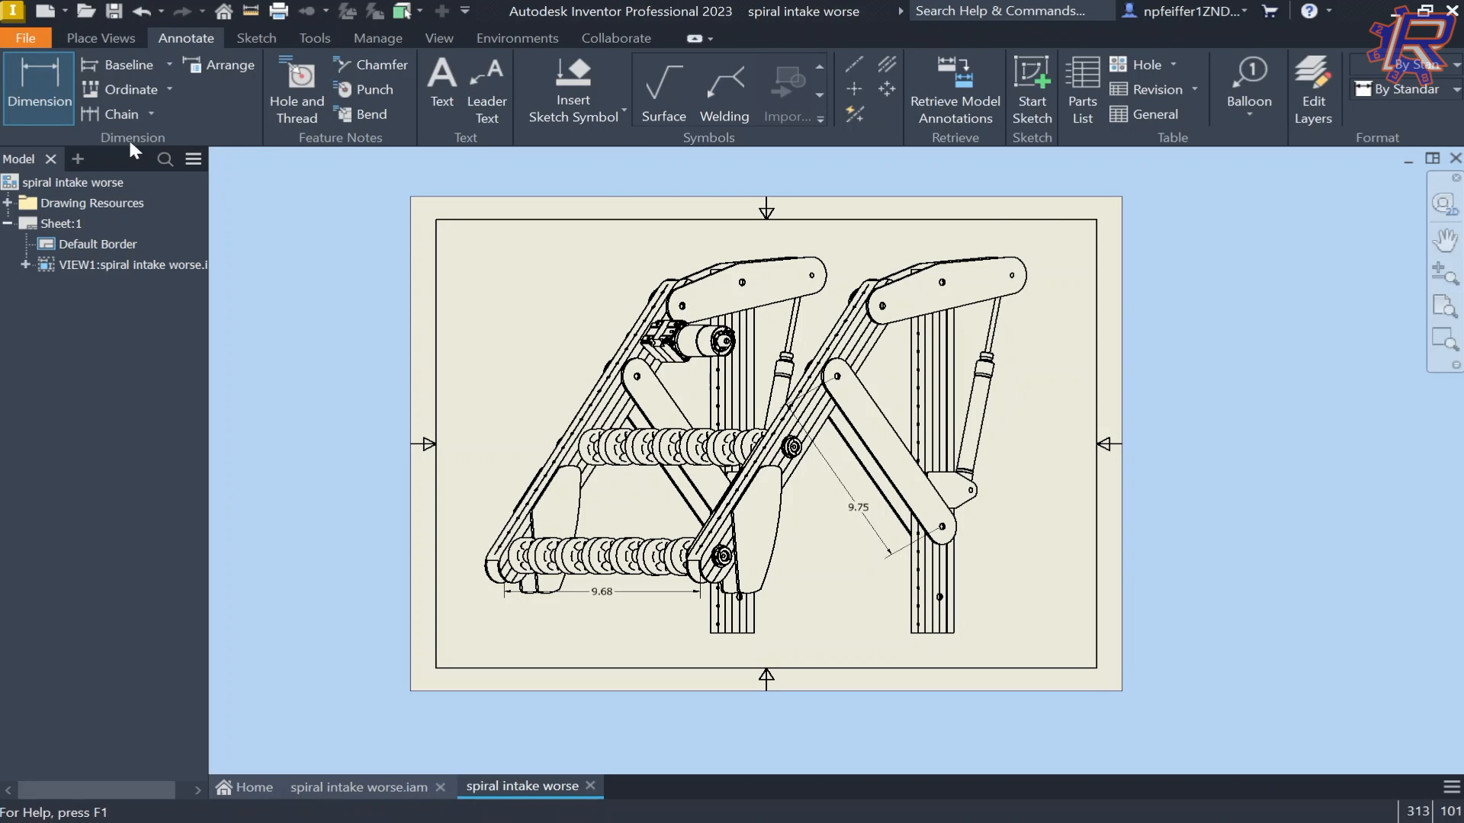
left_click(70, 92)
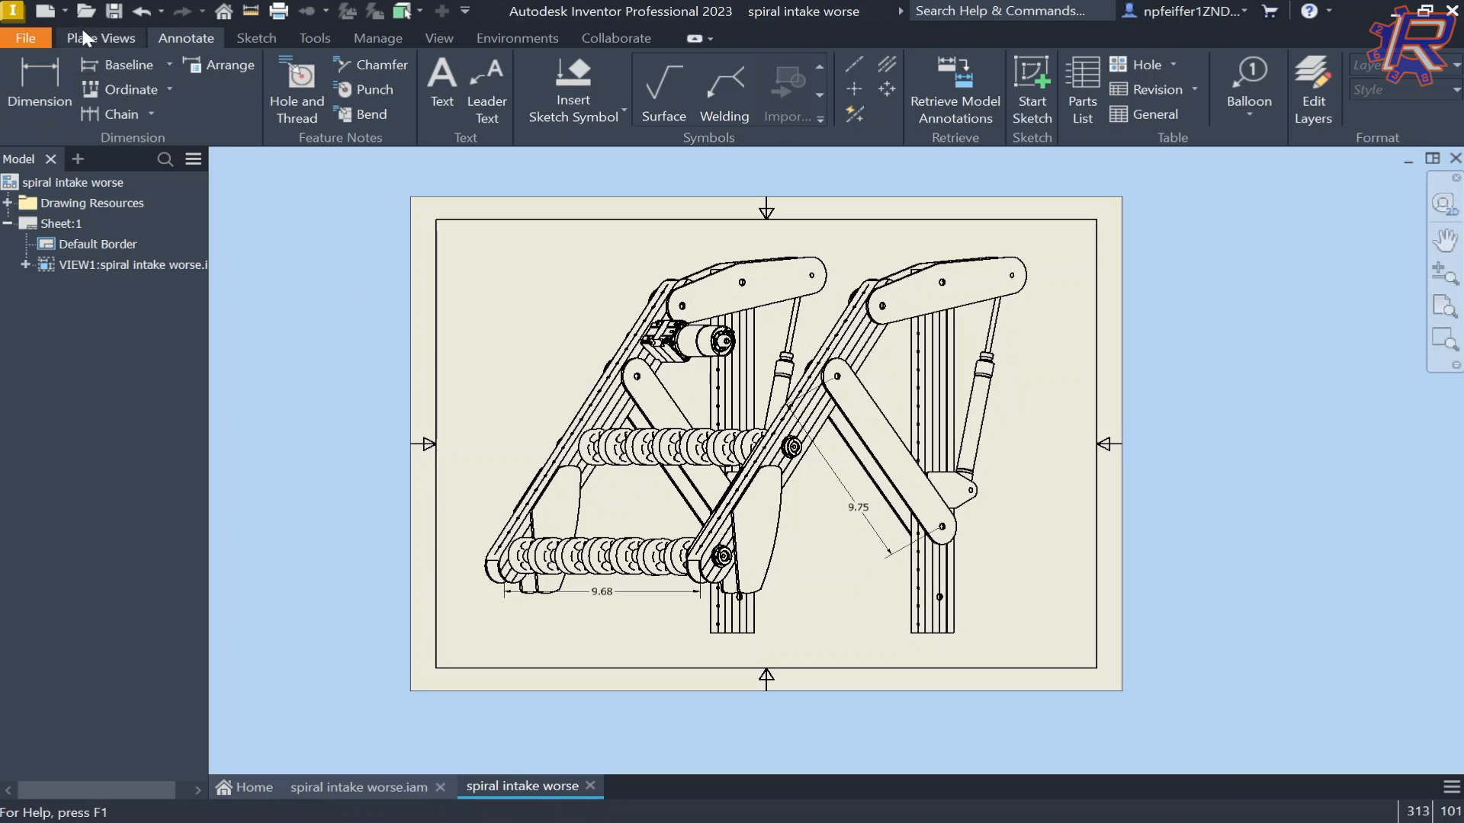
- Edit the intake view's style to shaded with hidden lines removed and apply the change
left_click(100, 38)
double_click(1051, 241)
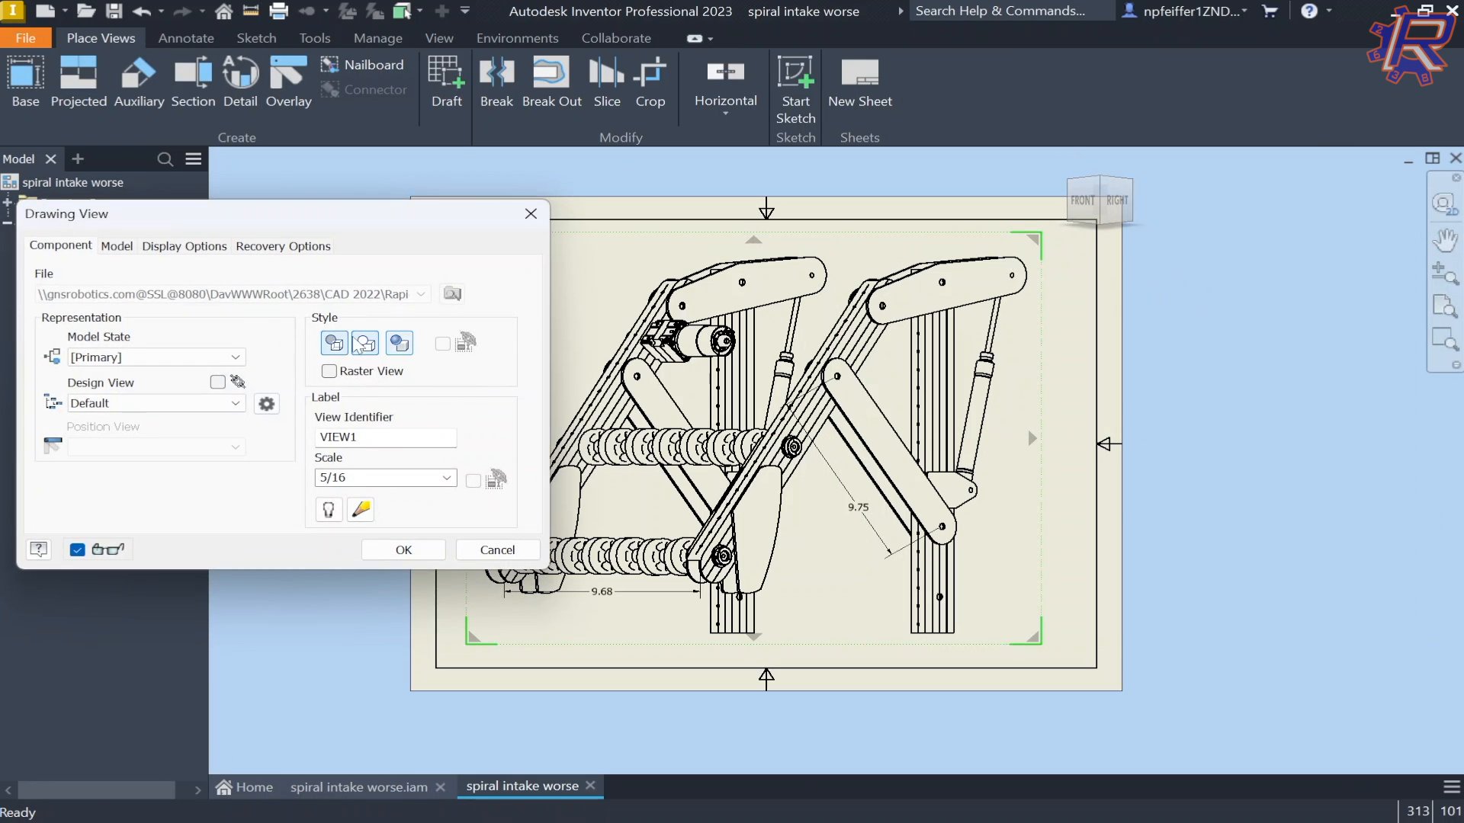
left_click(399, 343)
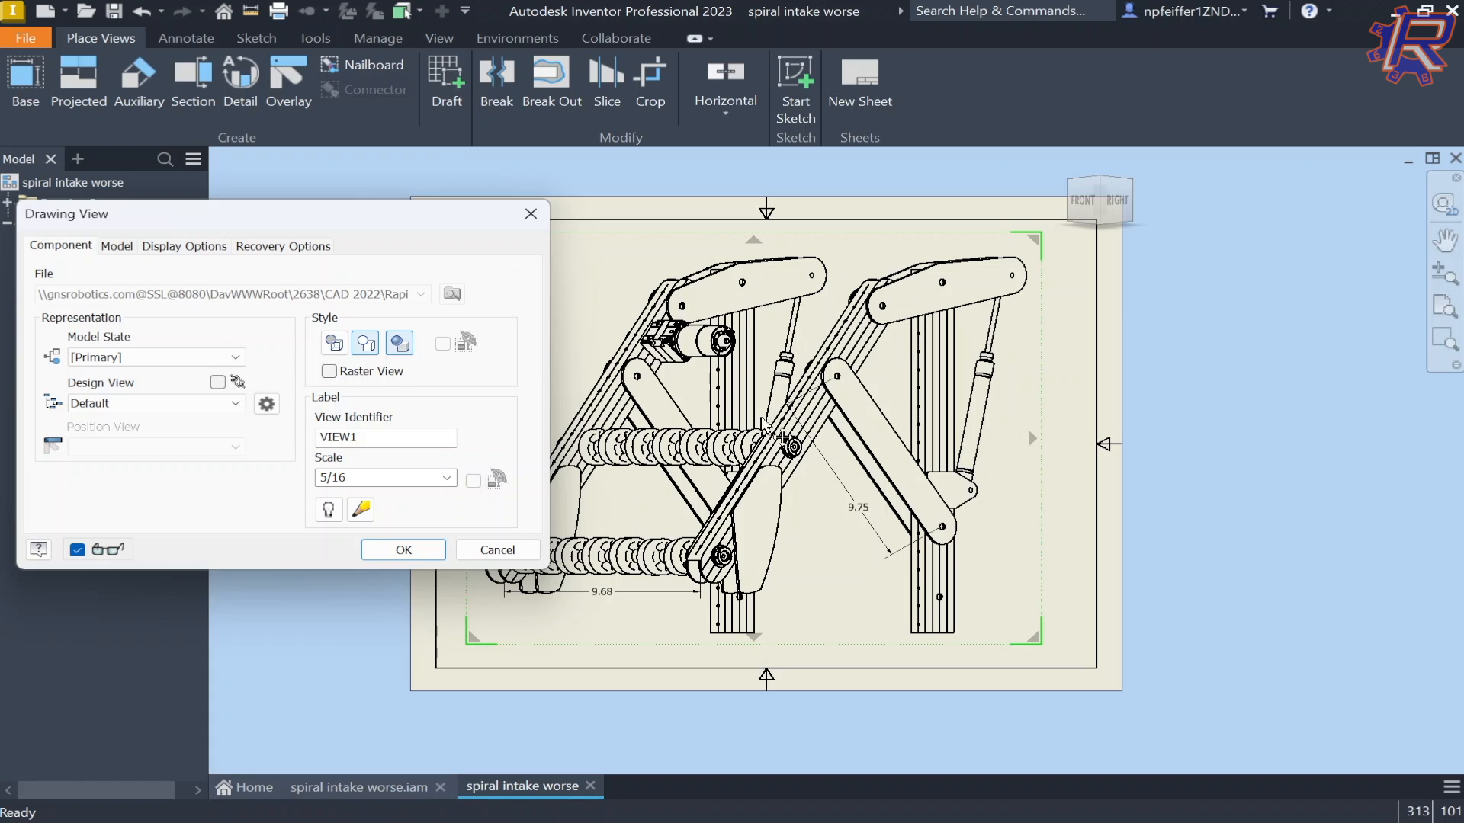
left_click(383, 553)
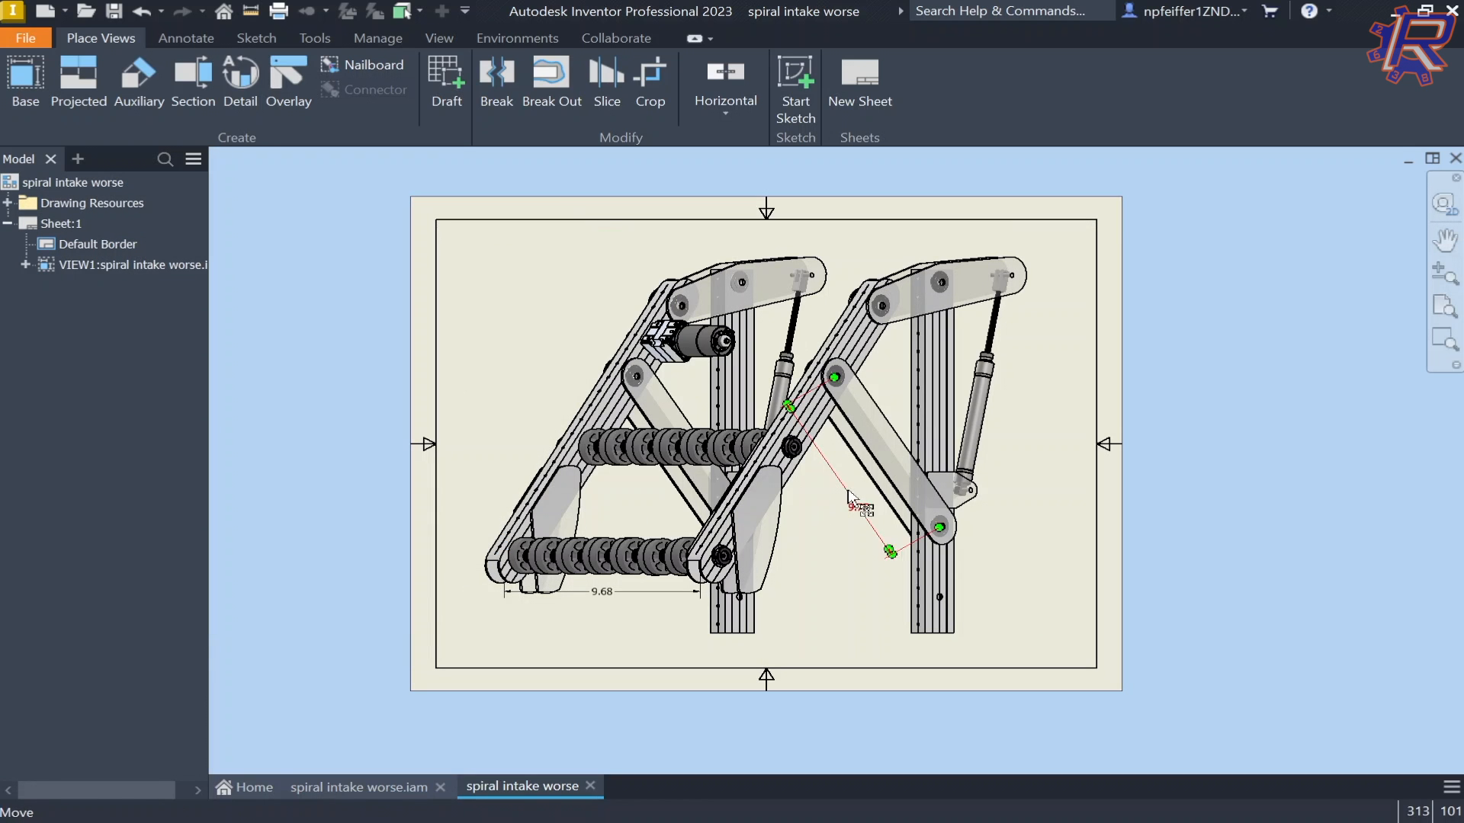
left_click(850, 497)
middle_click_drag(828, 351, 811, 364)
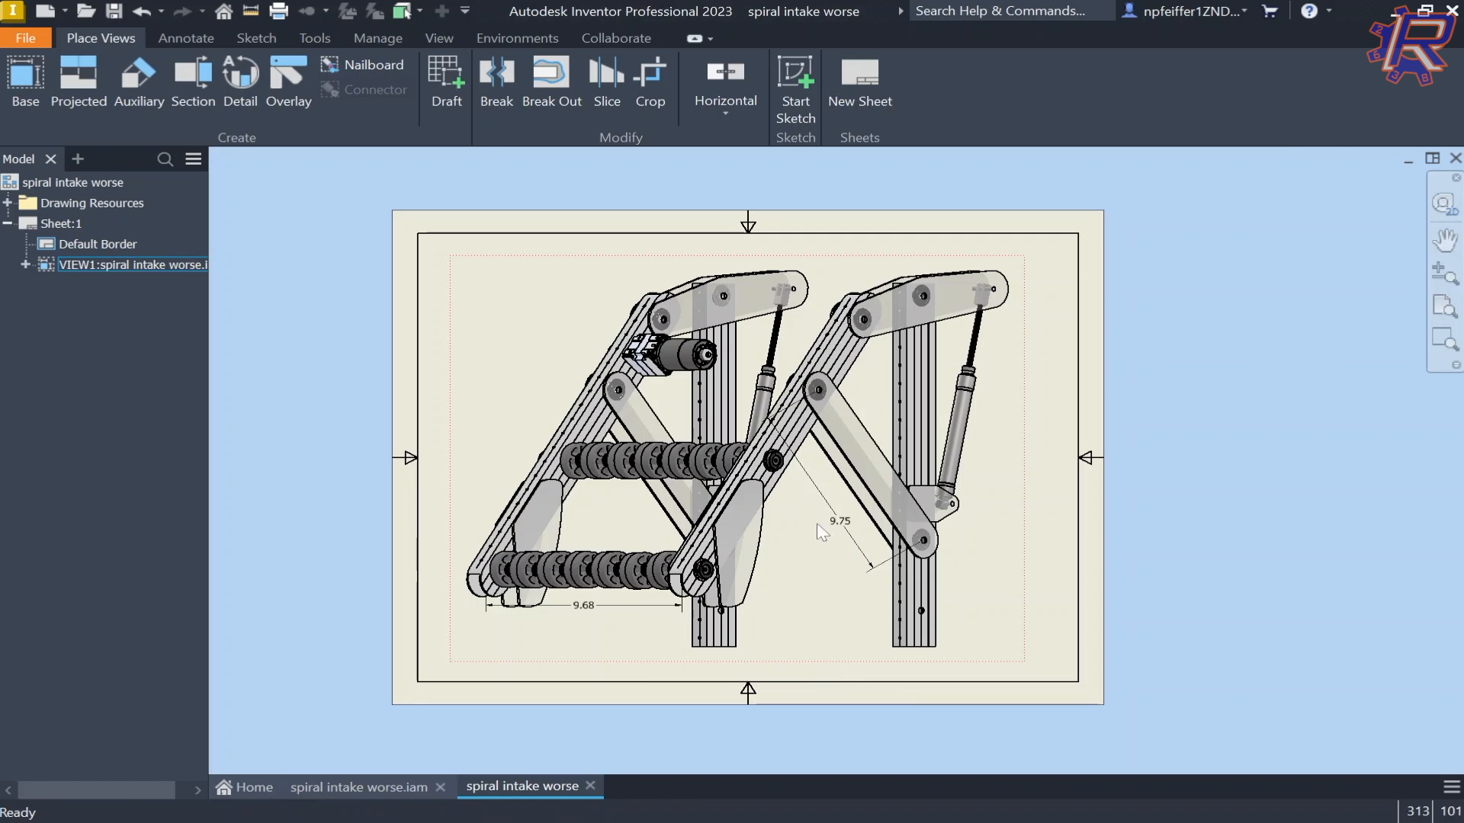
scroll(839, 526, "down", 5)
scroll(808, 492, "up", 4)
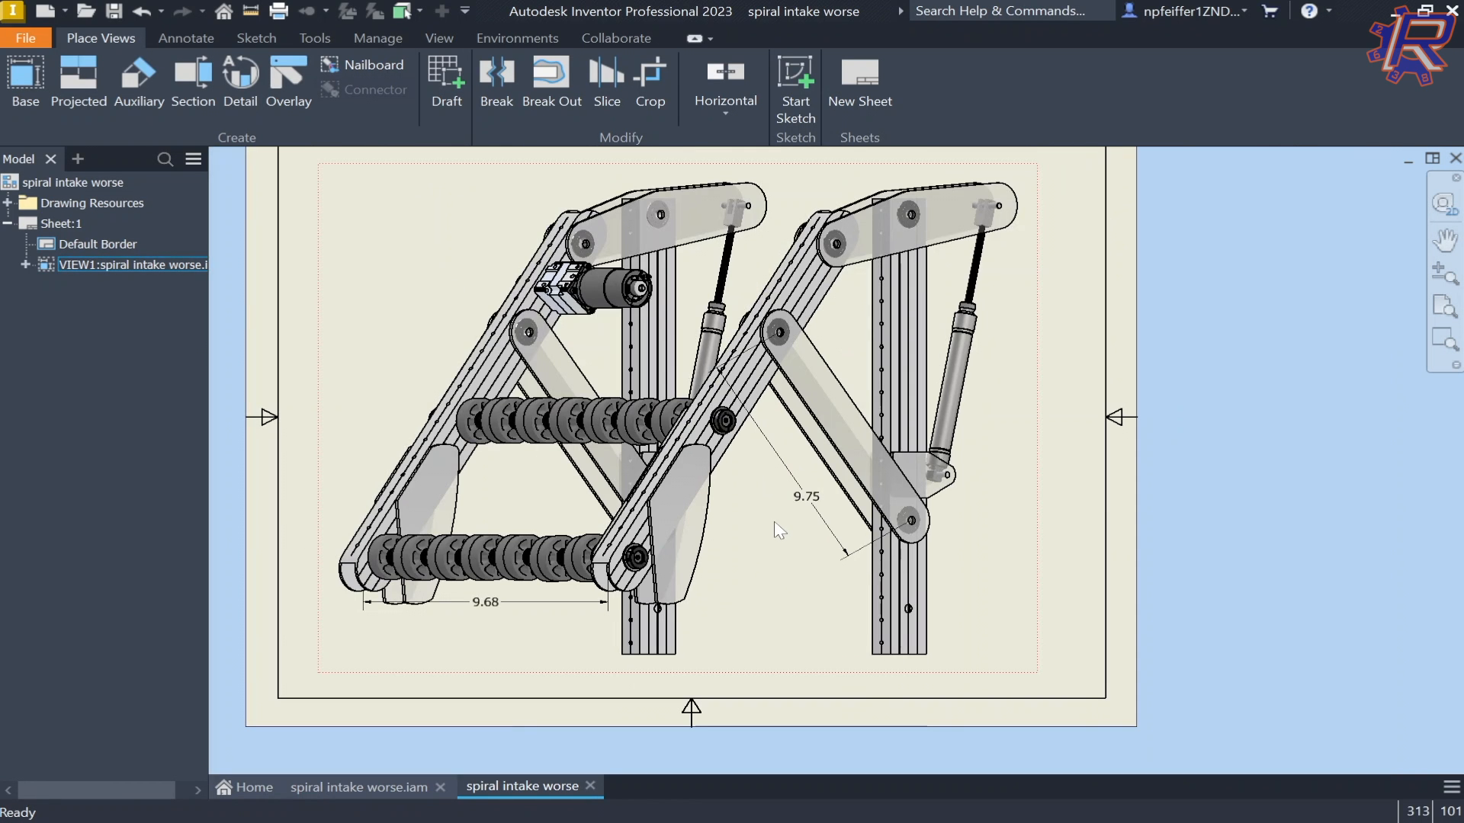
scroll(491, 495, "up", 3)
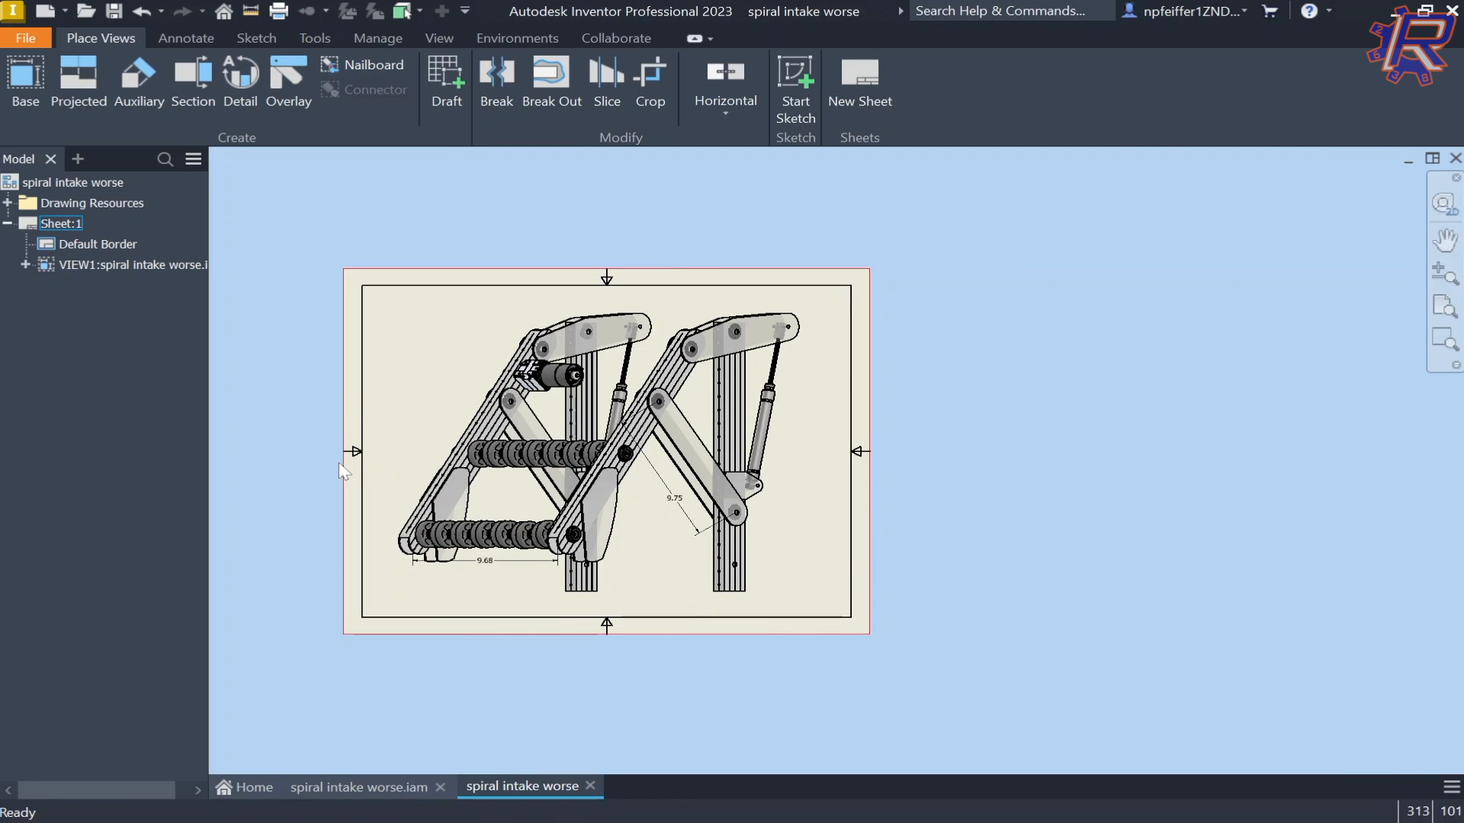
scroll(346, 465, "down", 4)
scroll(473, 496, "up", 3)
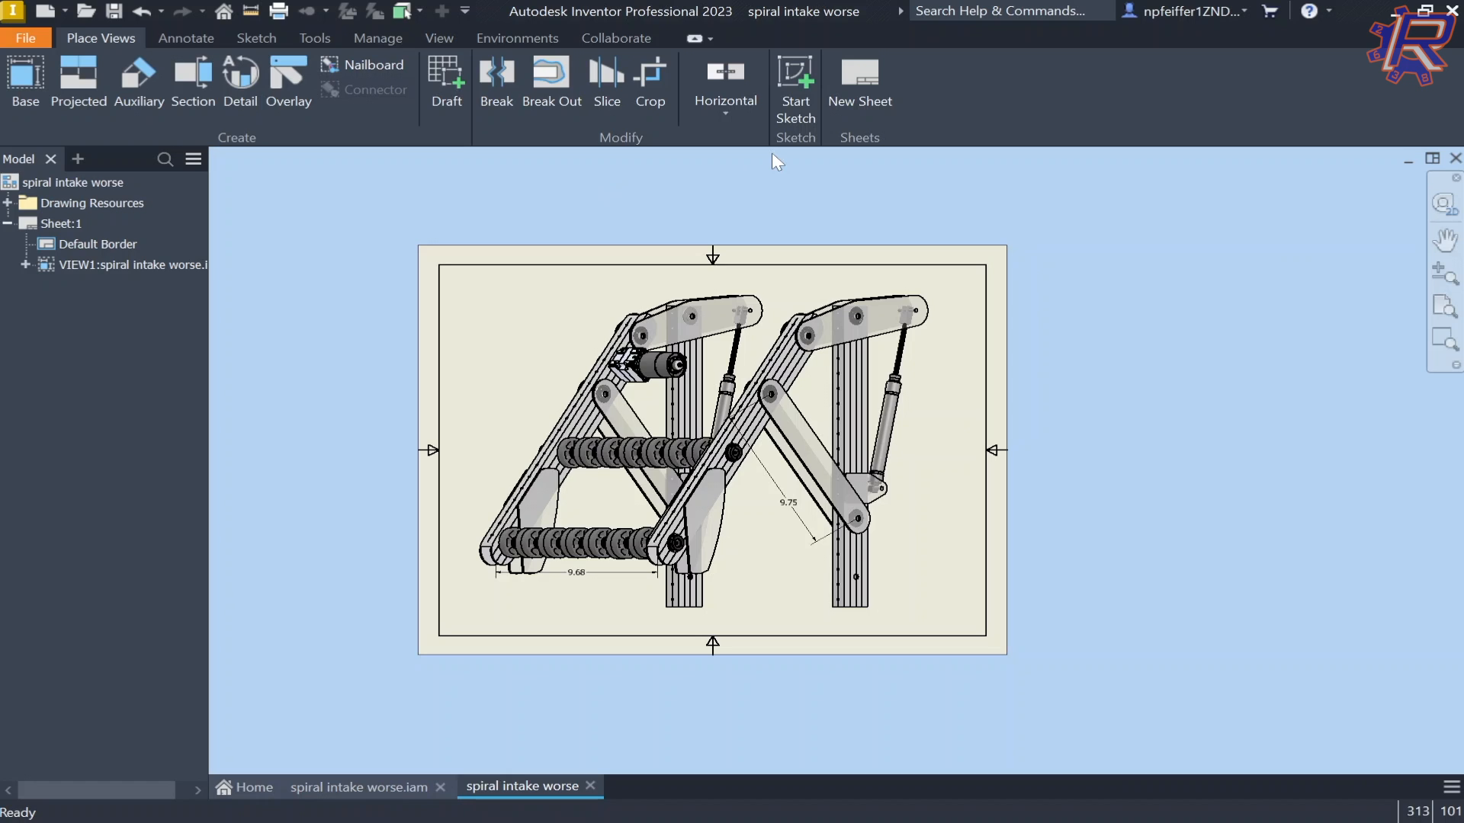
- Export the drawing in PDF format to the Downloads folder as spiral intake worse.pdf, replacing the existing file
left_click(25, 36)
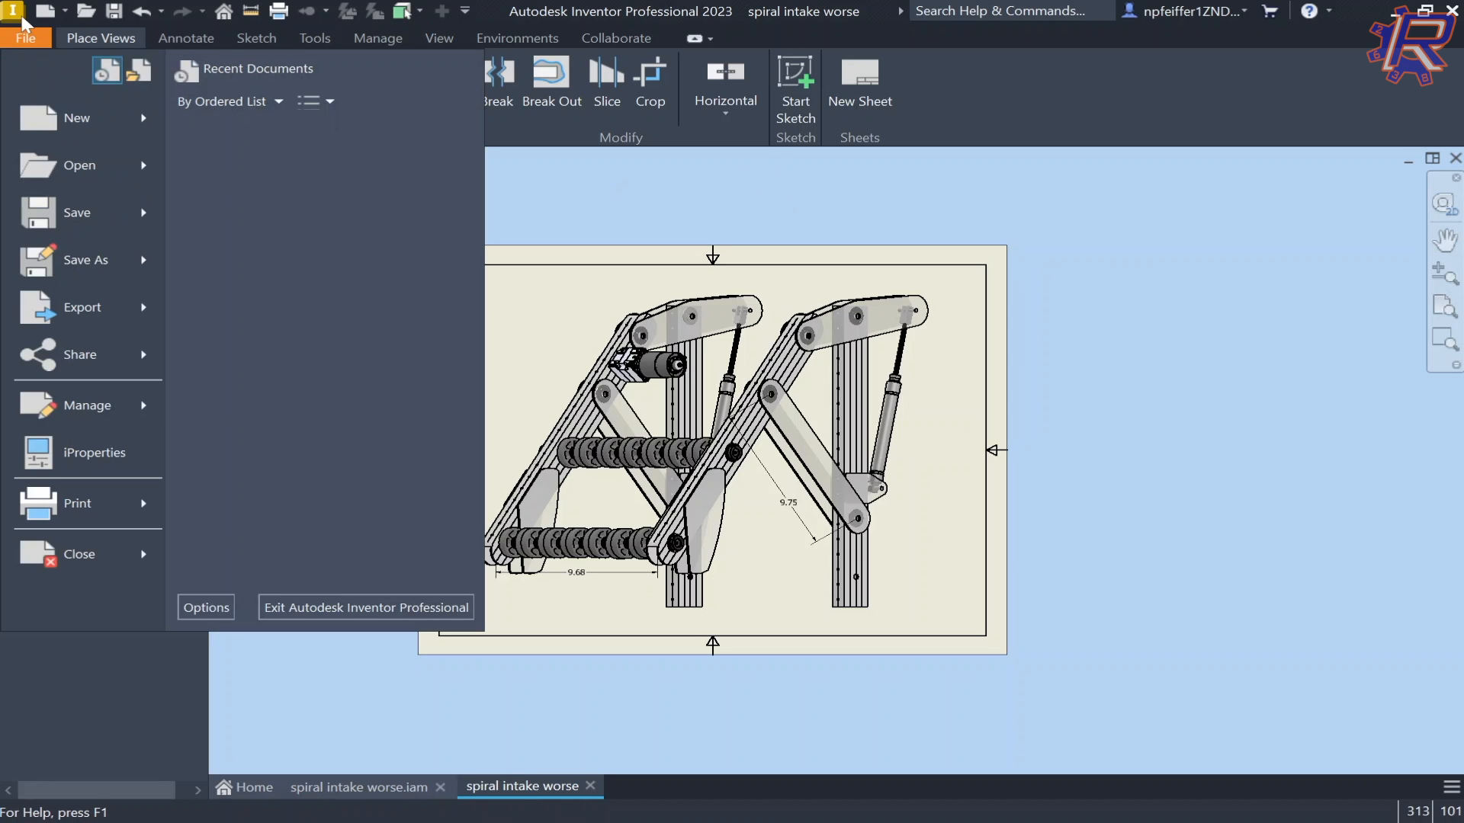
mouse_move(145, 307)
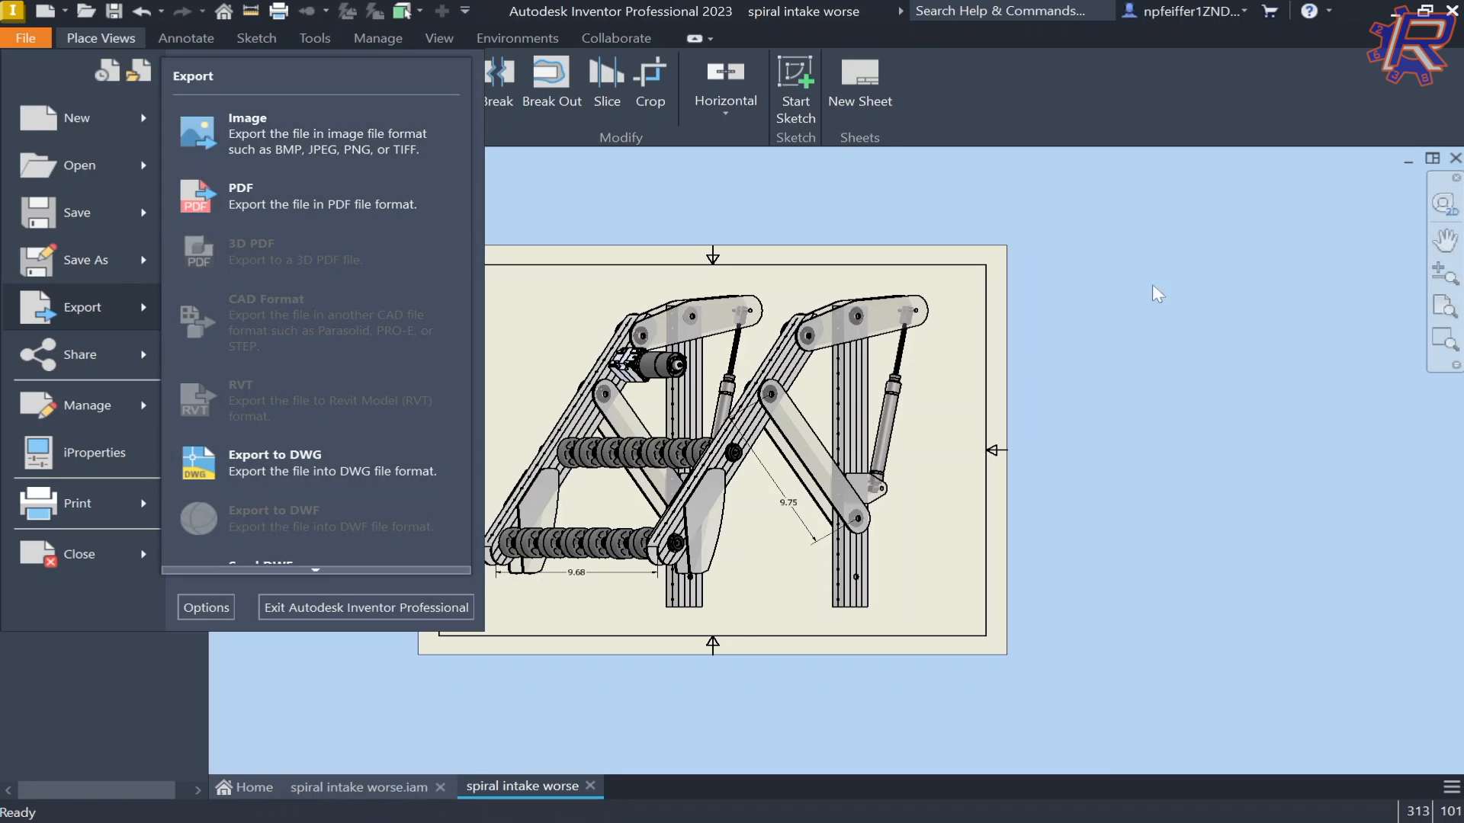
left_click(303, 204)
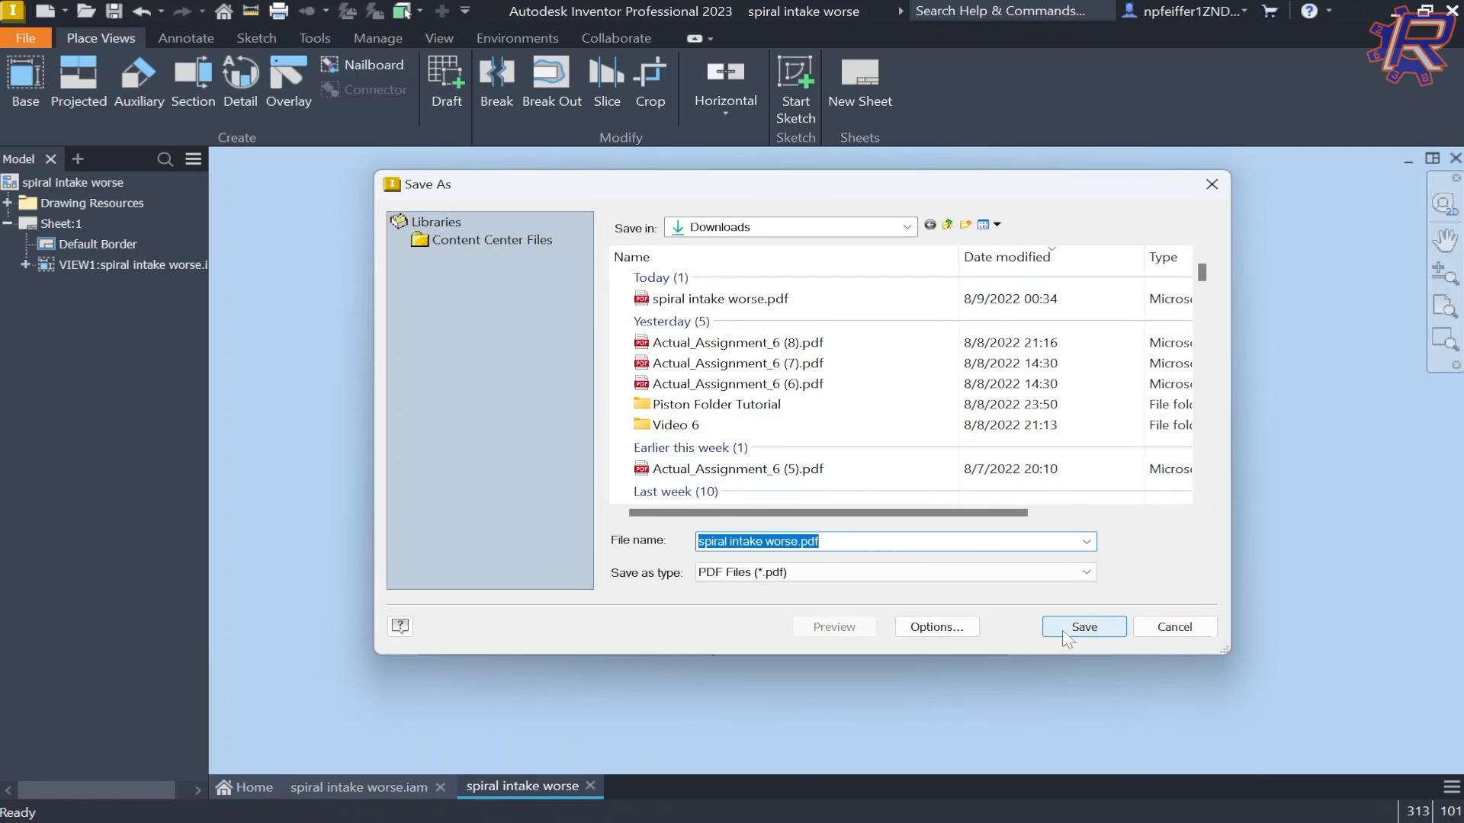
left_click(1065, 635)
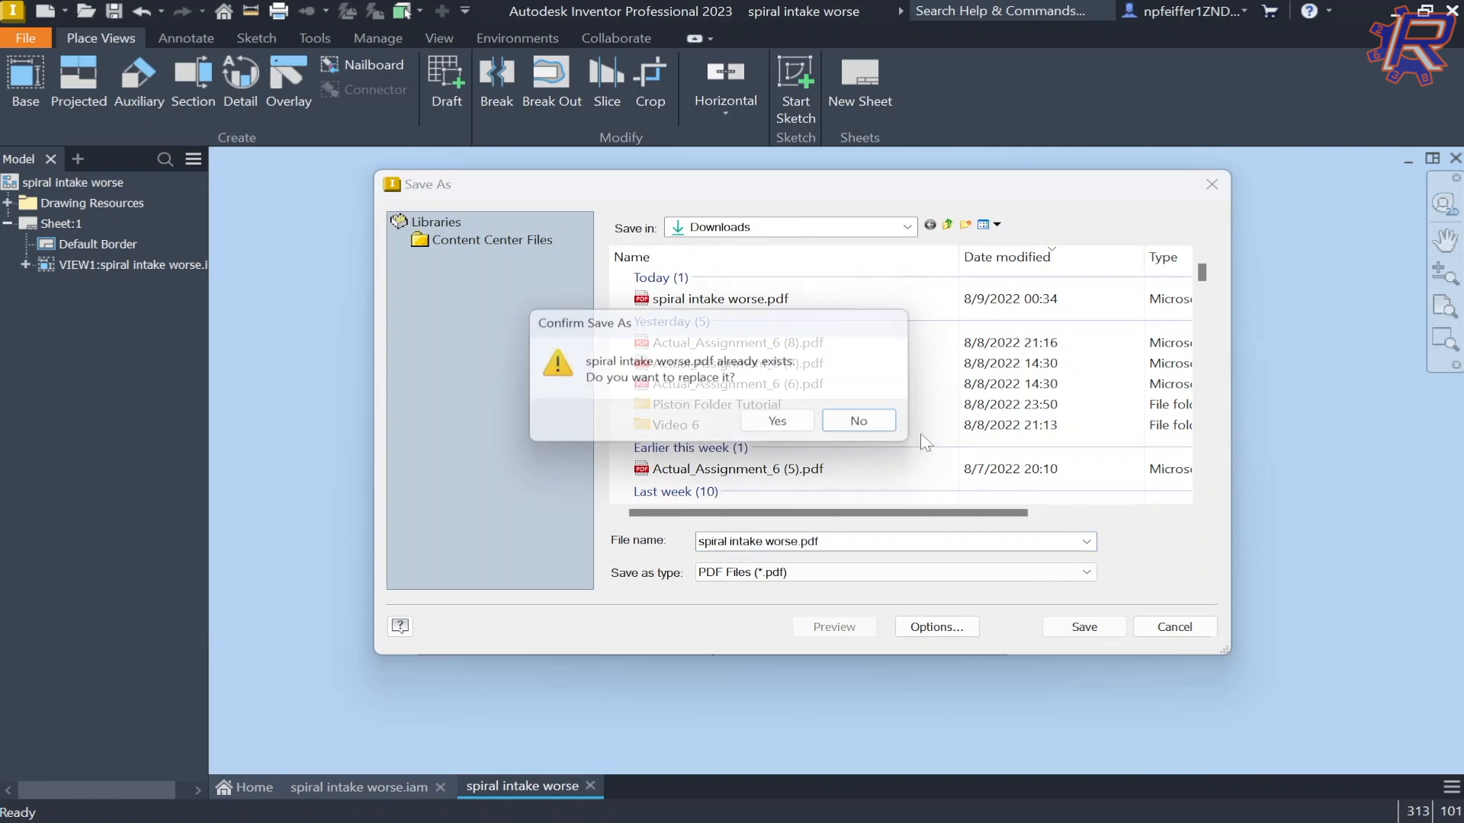
left_click(793, 432)
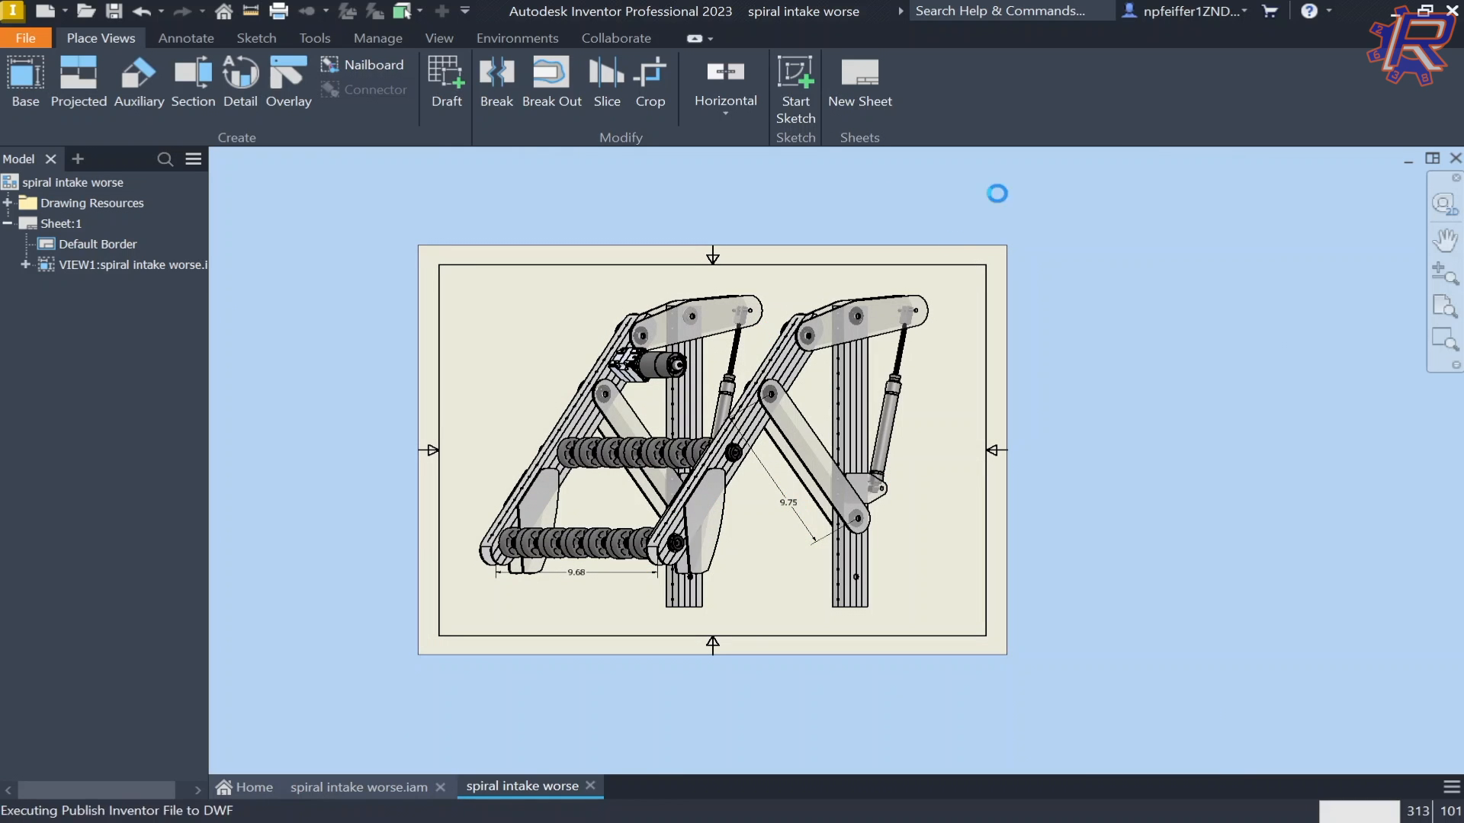
- Open spiral intake worse.pdf from the refreshed Downloads folder and check the whole exported sheet, including the shaded view and both dimensions
key("alt+Tab")
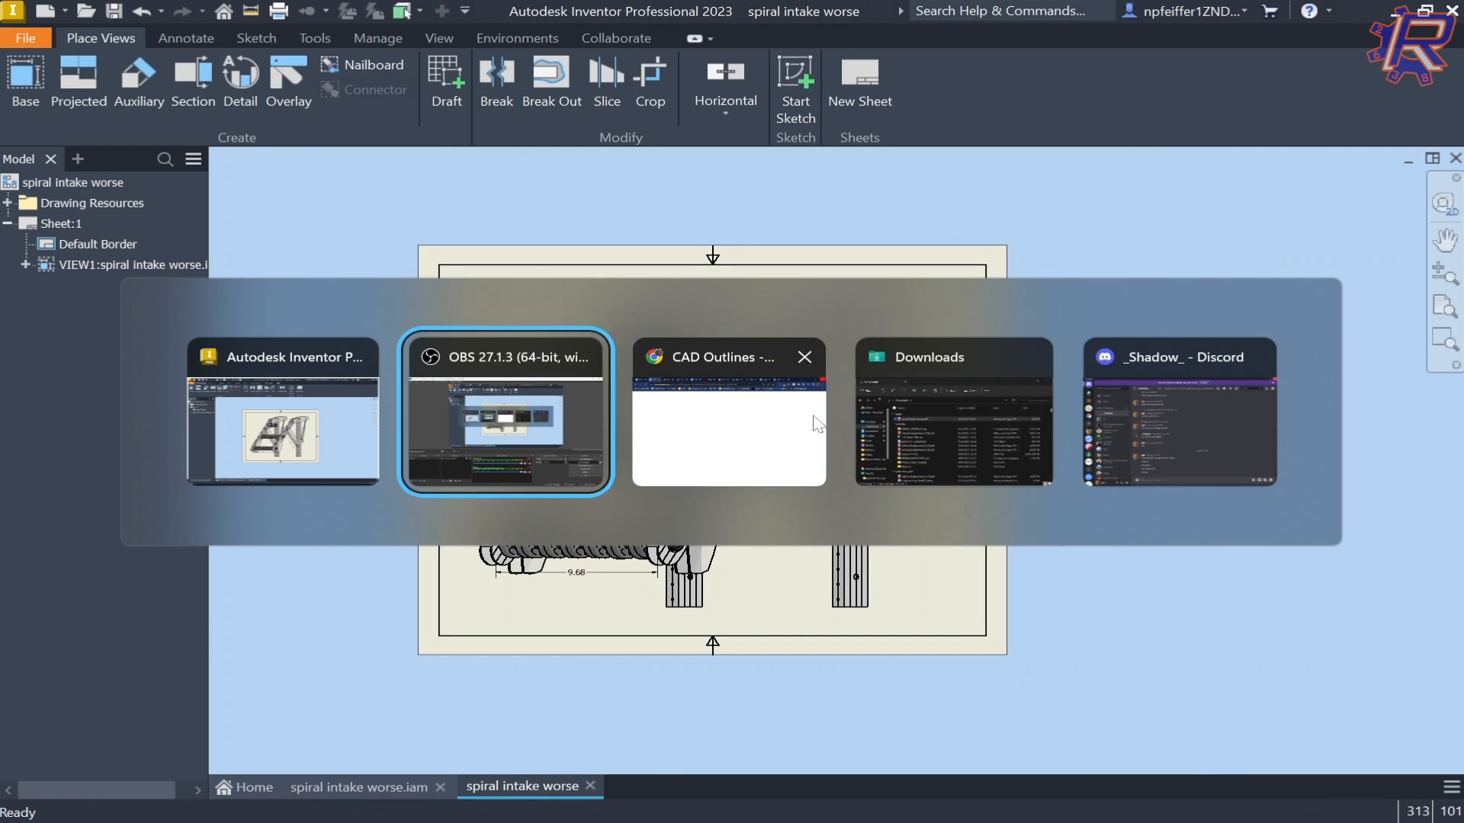
left_click(951, 418)
left_click(985, 243)
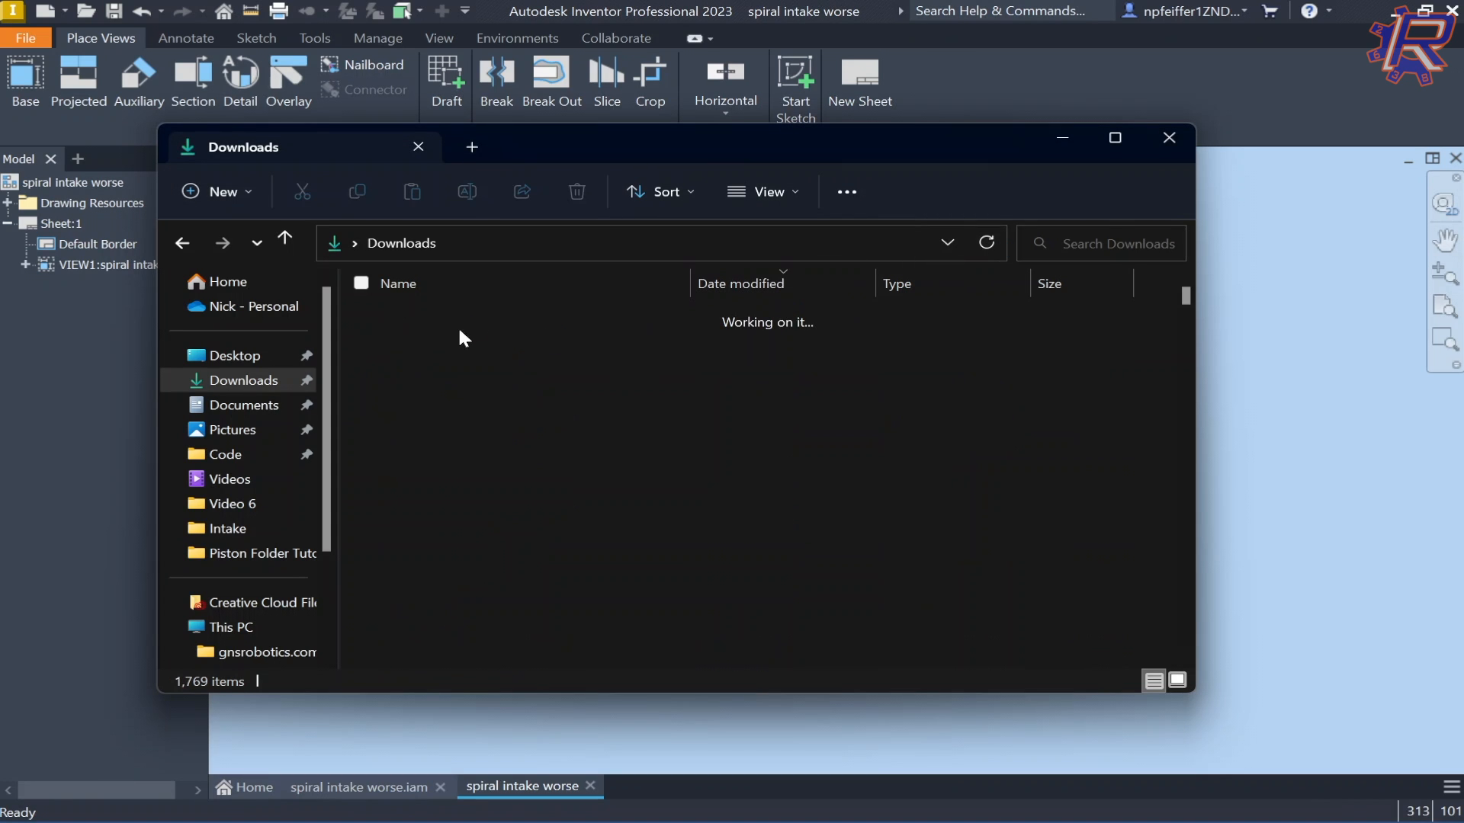
left_click(503, 347)
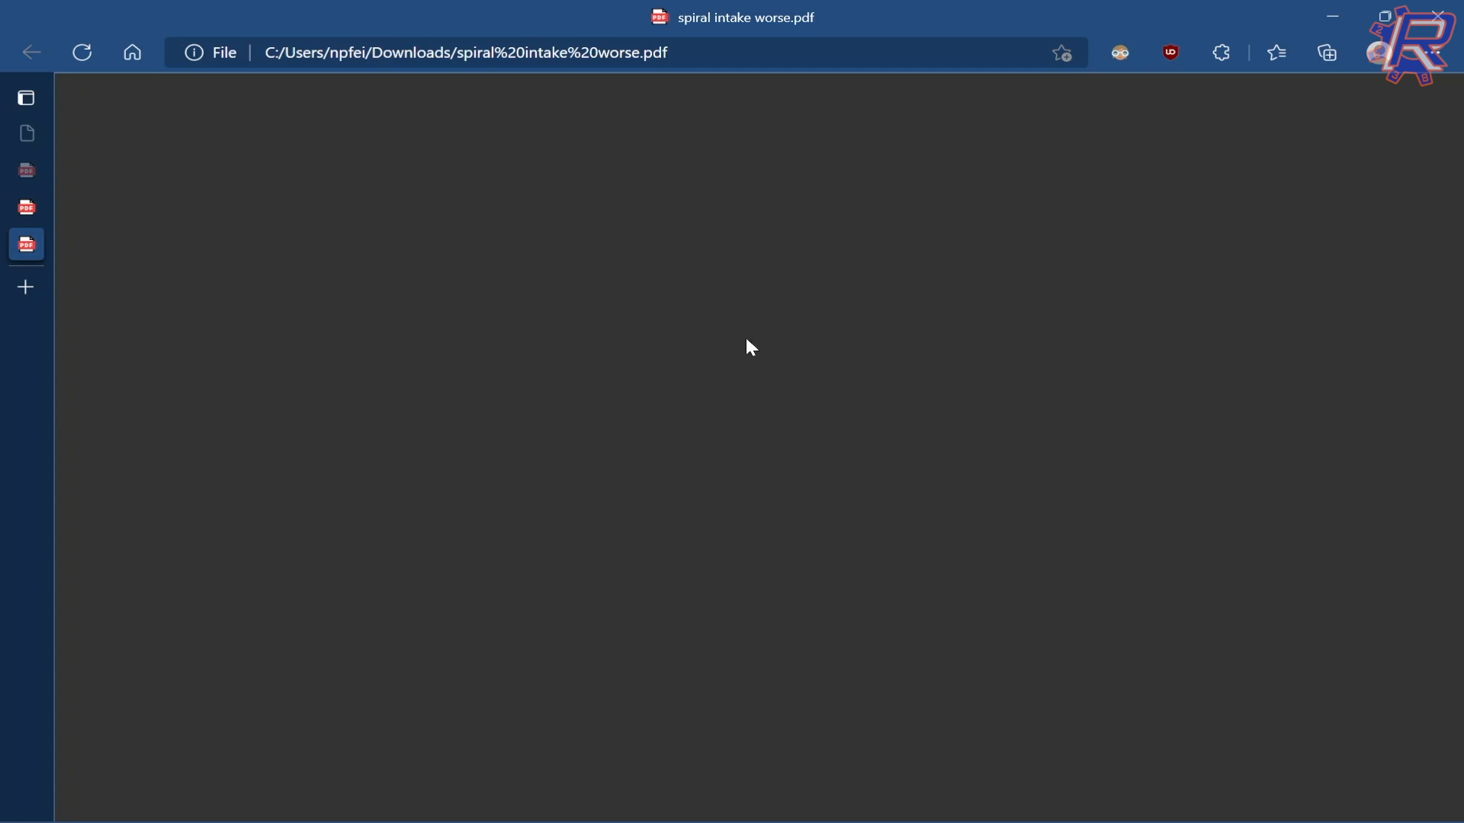
scroll(930, 354, "down", 2)
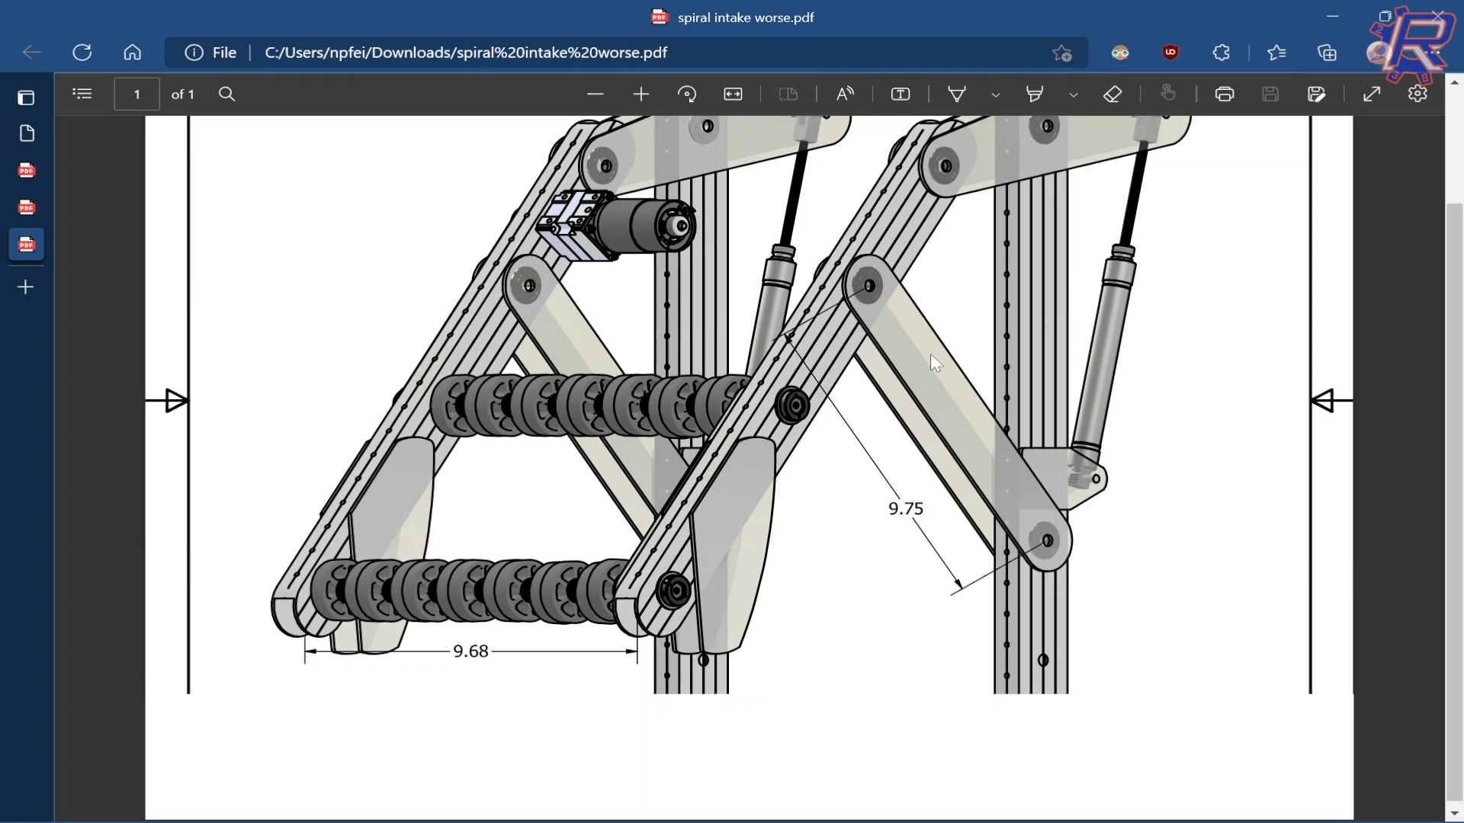
scroll(899, 343, "up", 2)
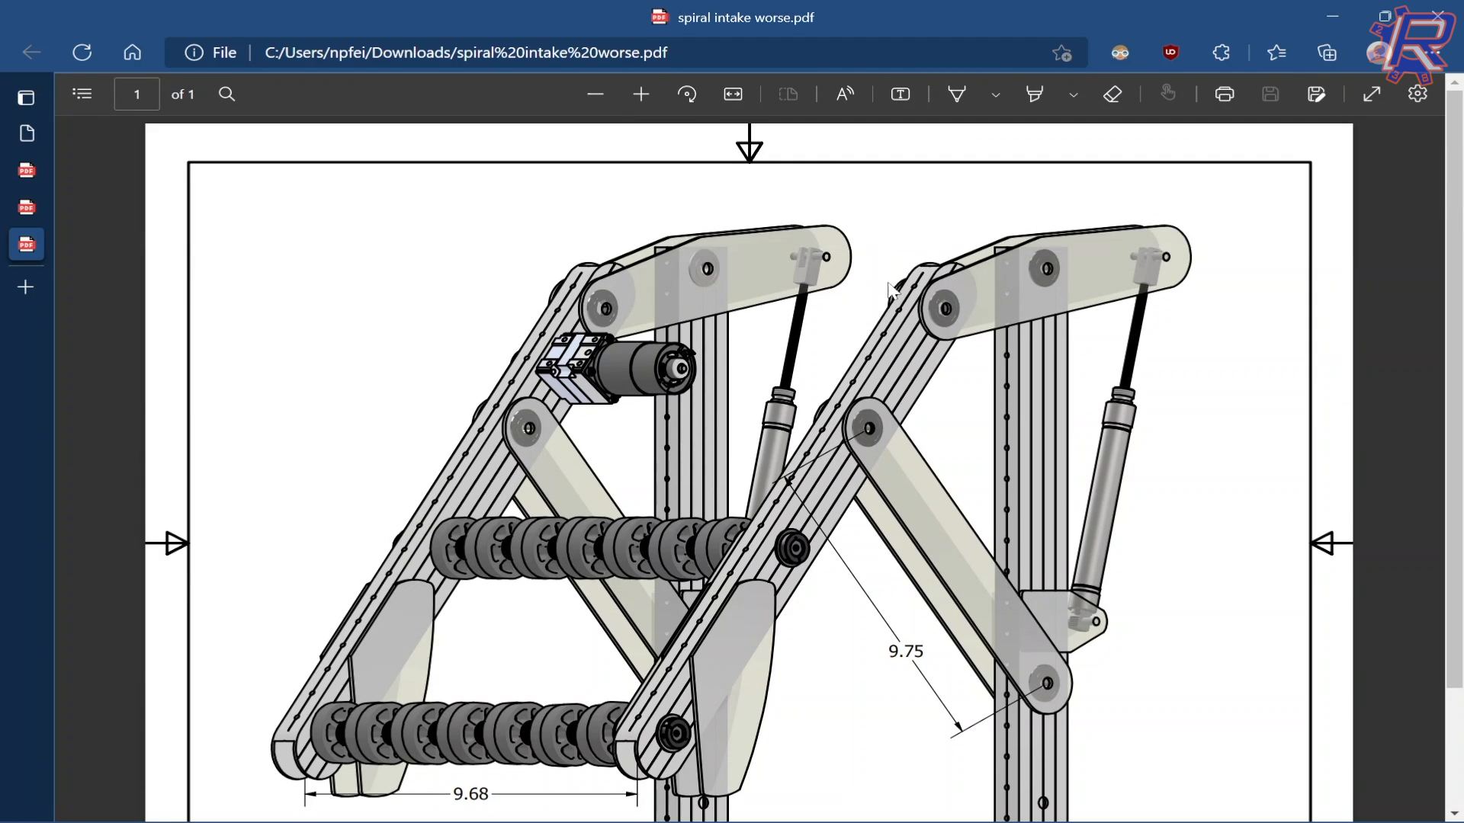
scroll(867, 303, "down", 2)
scroll(867, 303, "up", 2)
scroll(938, 374, "down", 2, "ctrl")
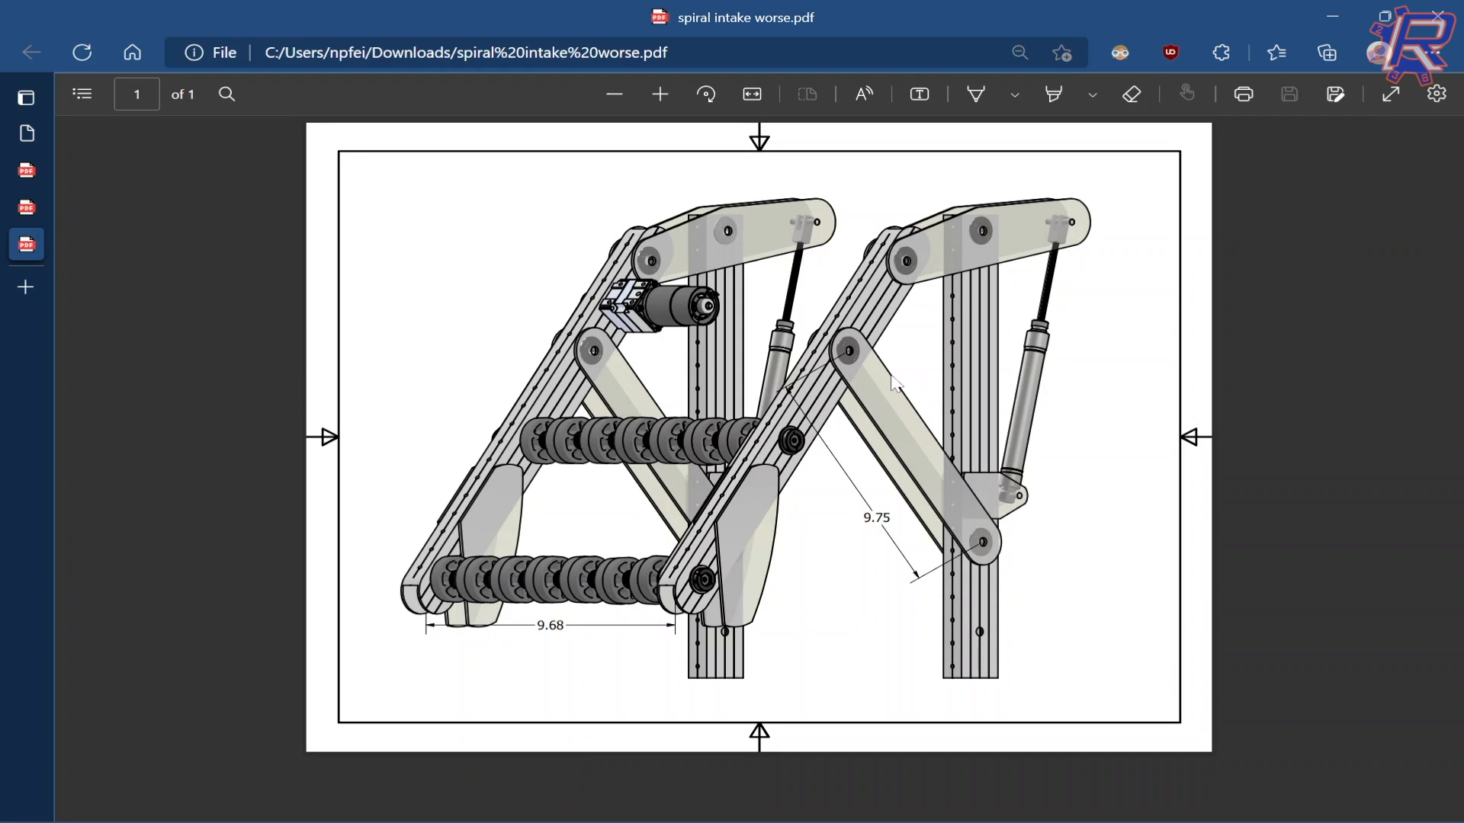
- Switch back to Inventor and open its Home page
key("alt+Tab")
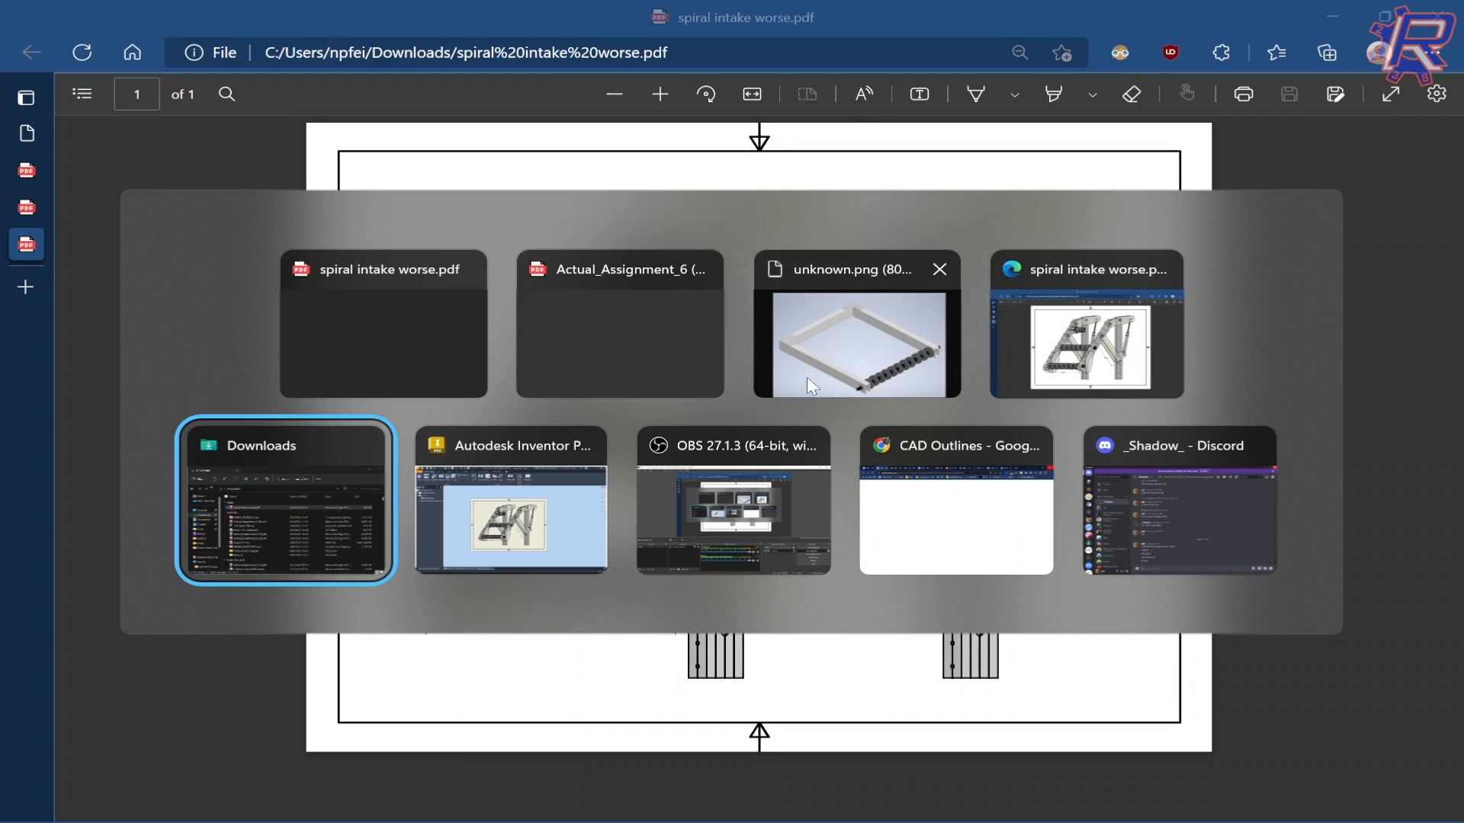
left_click(518, 492)
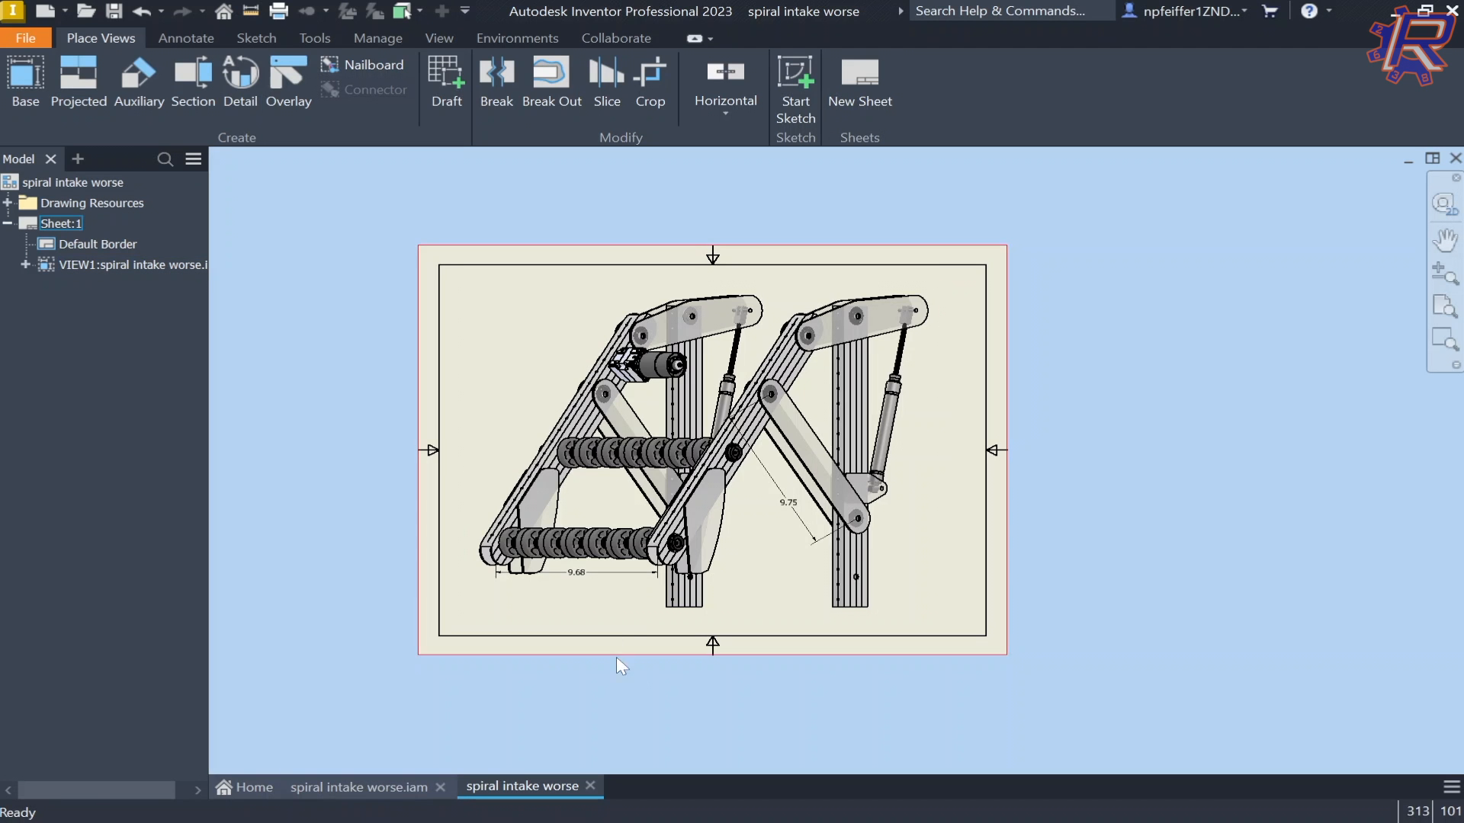
left_click(245, 789)
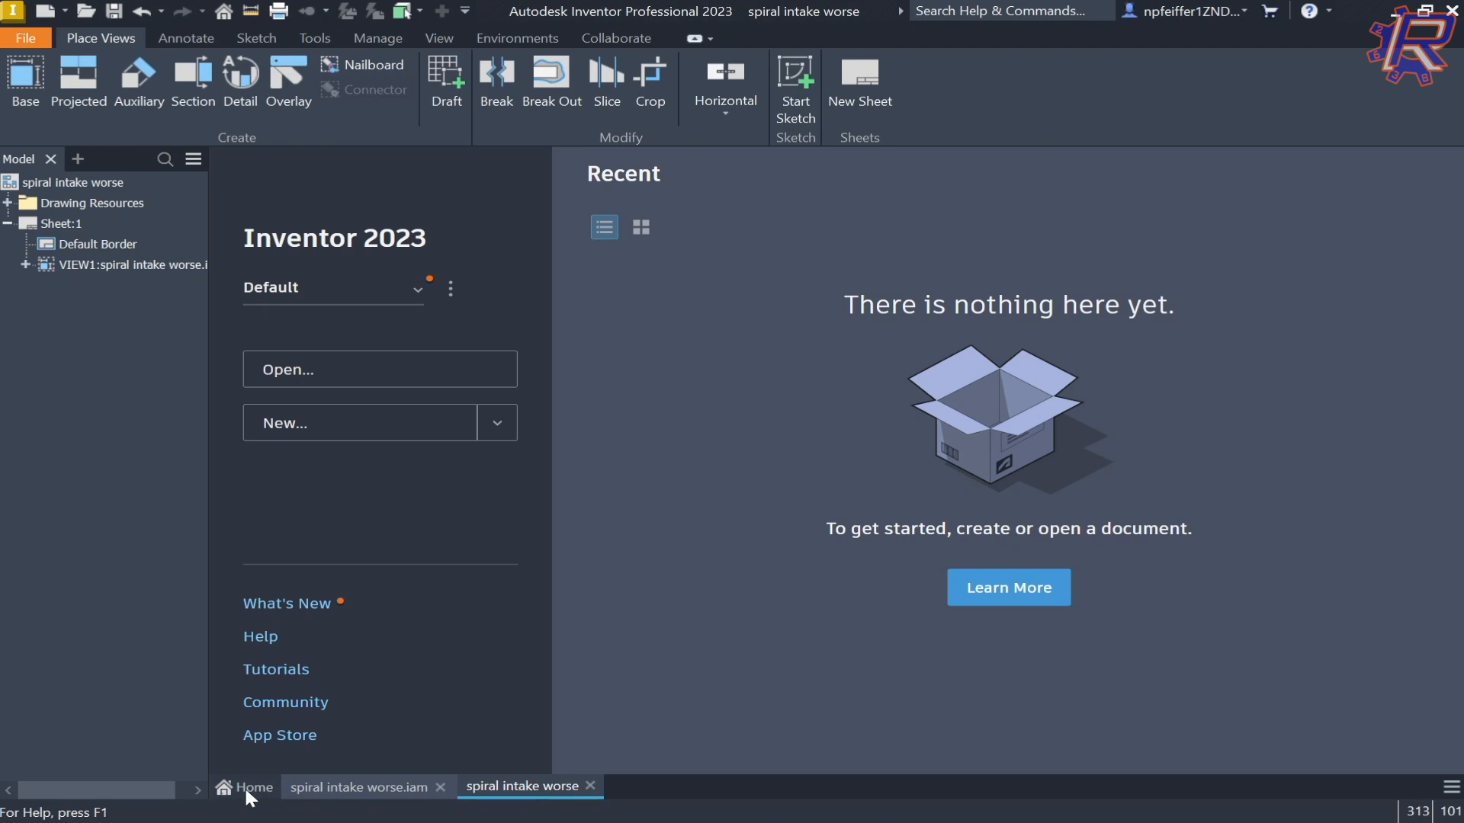